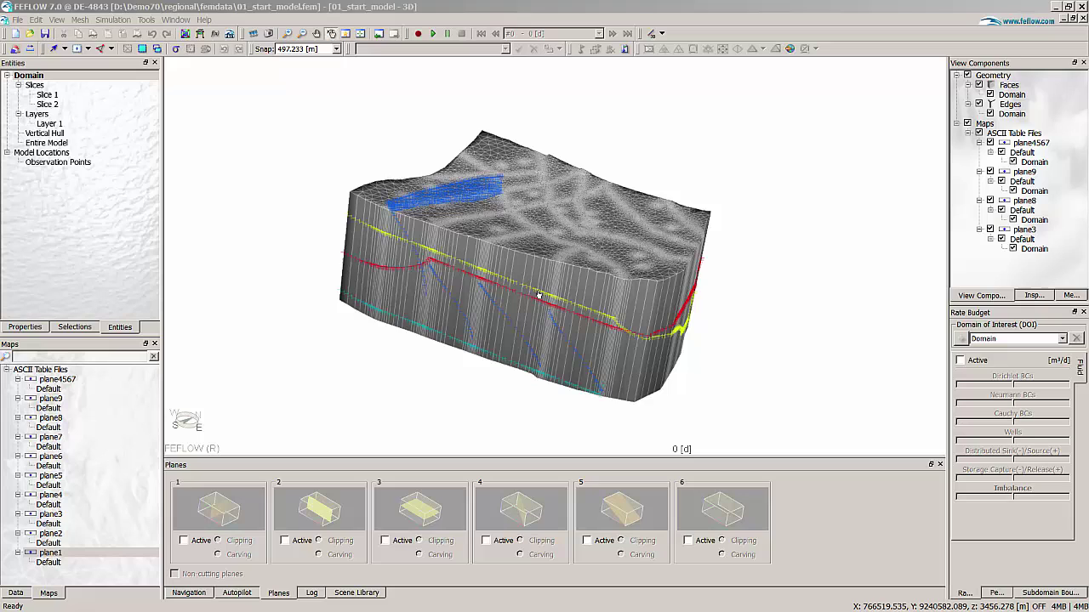
- Open the 3D Layer Configuration from the Edit menu and preview the slices in 3D
drag(539, 292, 502, 277)
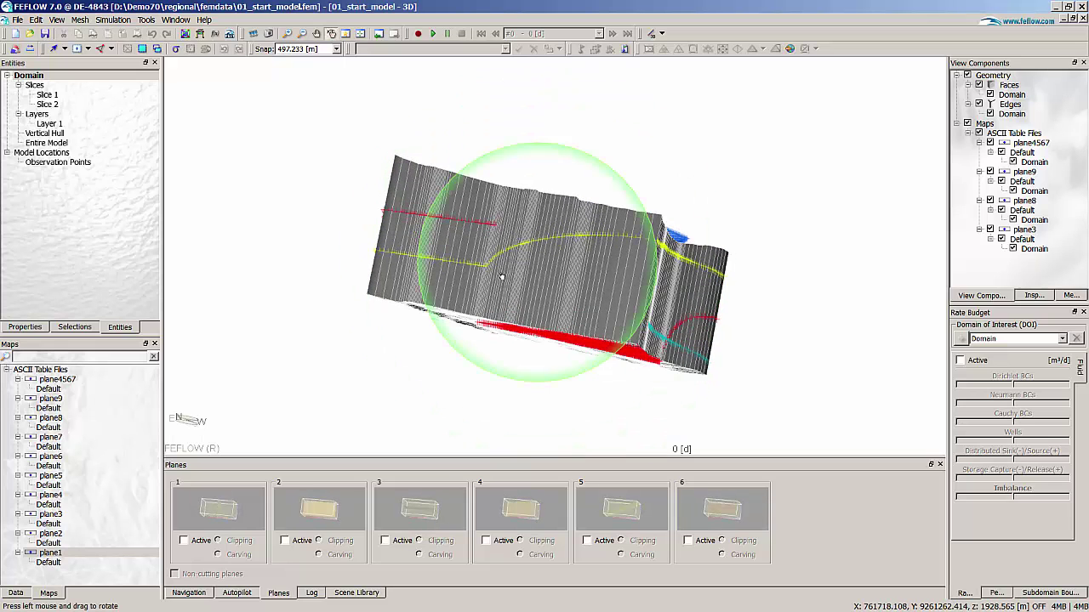
drag(565, 295, 450, 286)
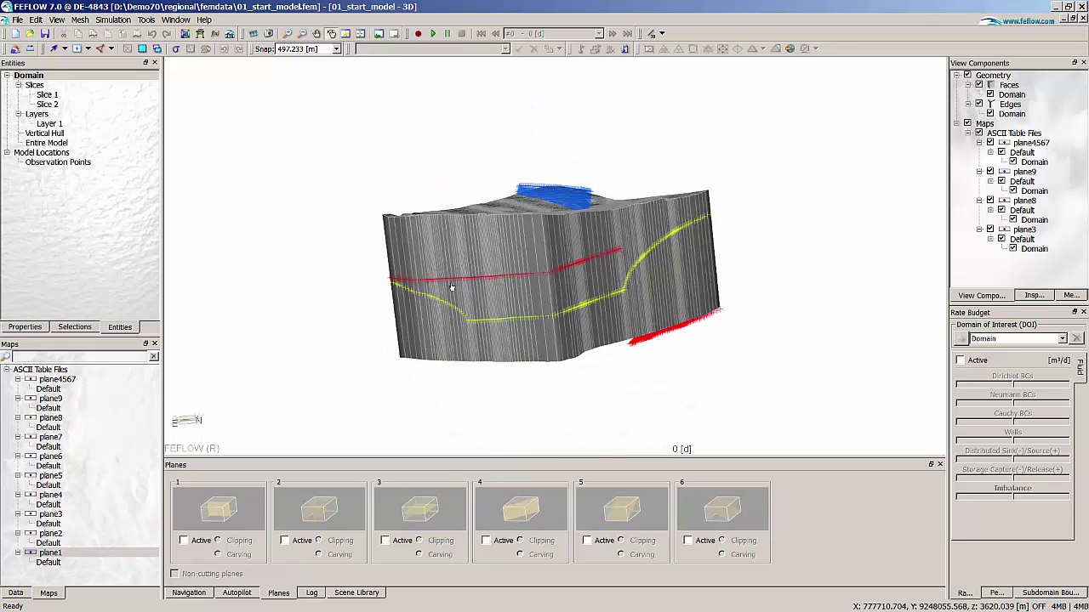
drag(518, 292, 570, 297)
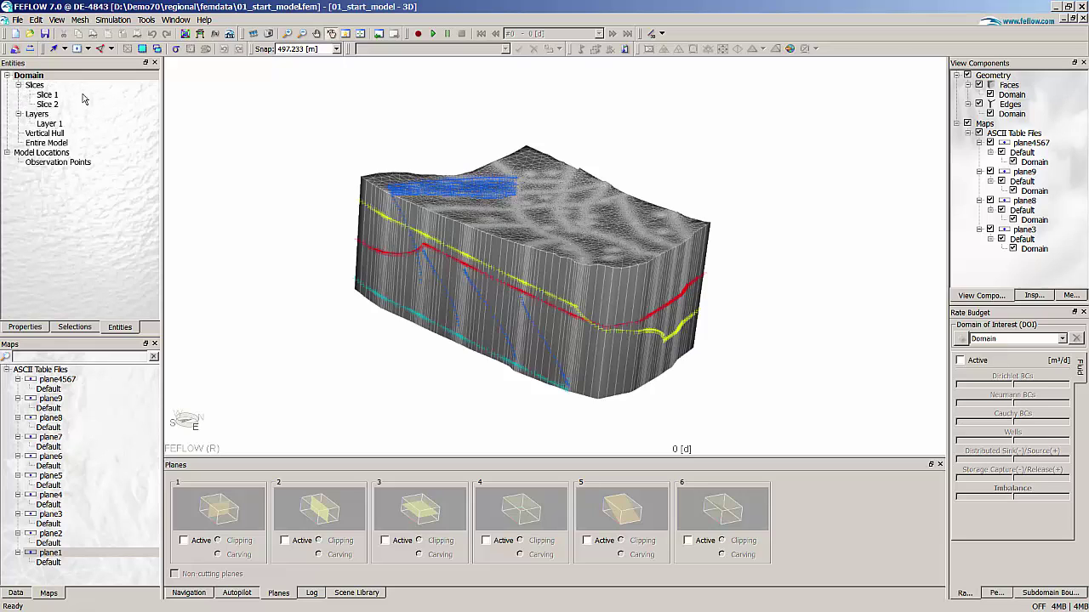
click(36, 20)
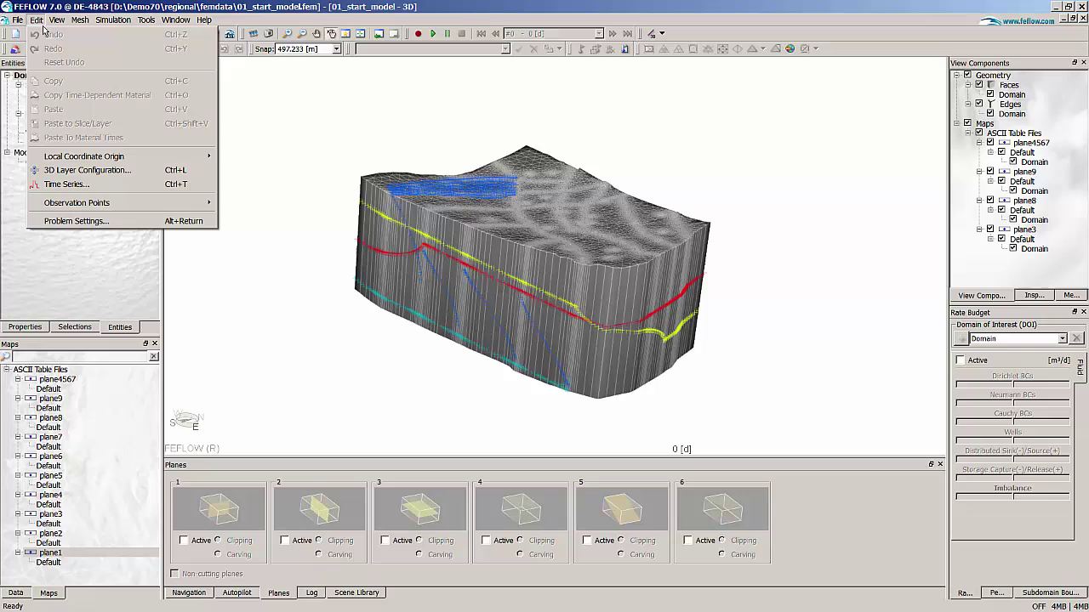
click(60, 173)
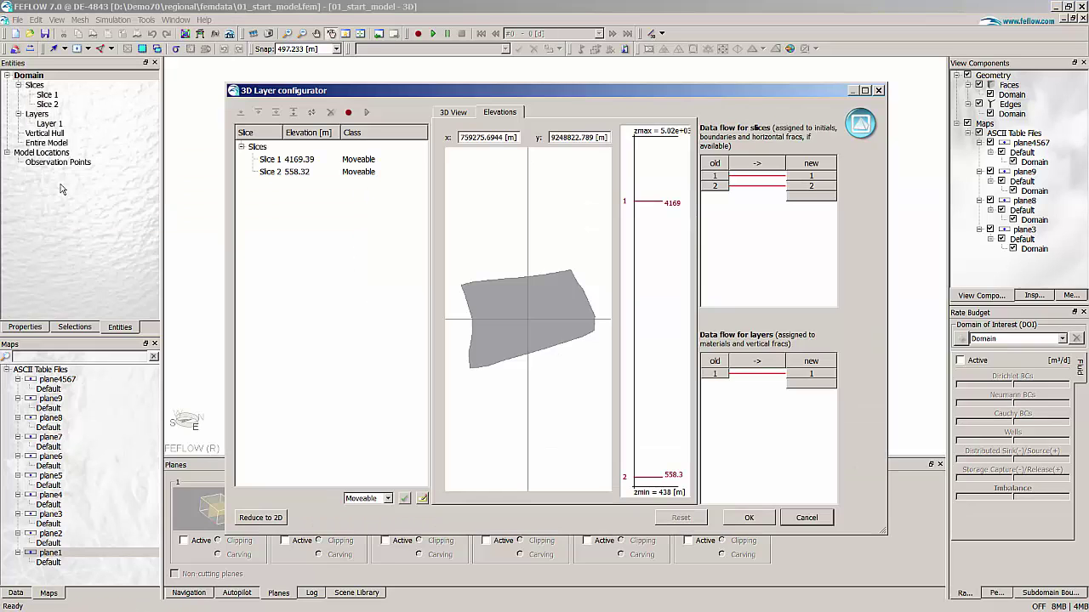
click(482, 345)
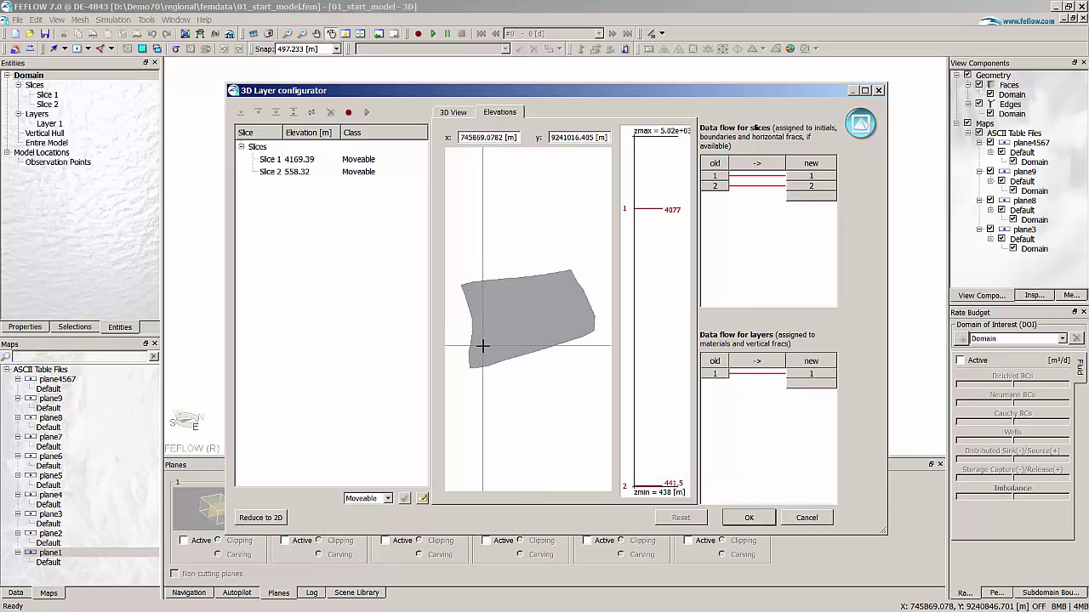
click(454, 114)
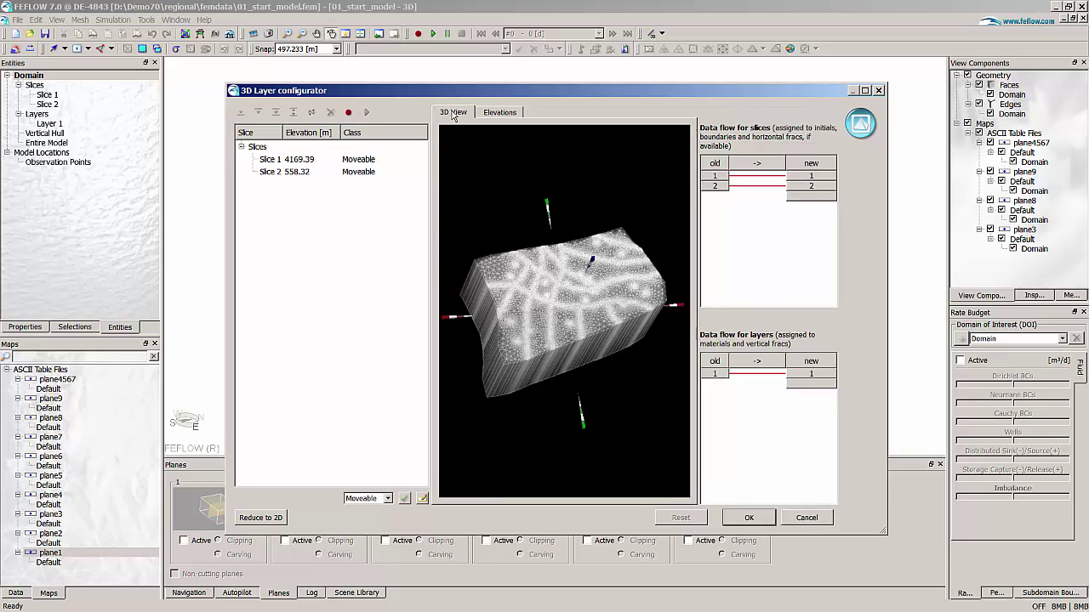
mouse_move(574, 315)
mouse_down()
mouse_move(578, 330)
mouse_move(586, 309)
mouse_up()
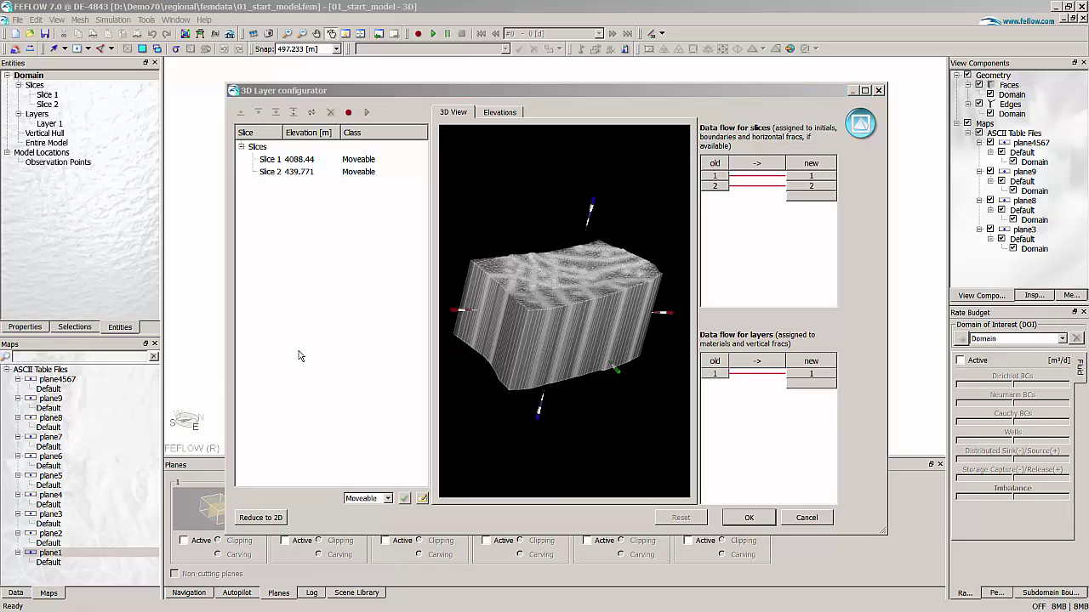
- Make the slices Fixed and insert a Fixed slice 10 m below Slice 1
click(388, 500)
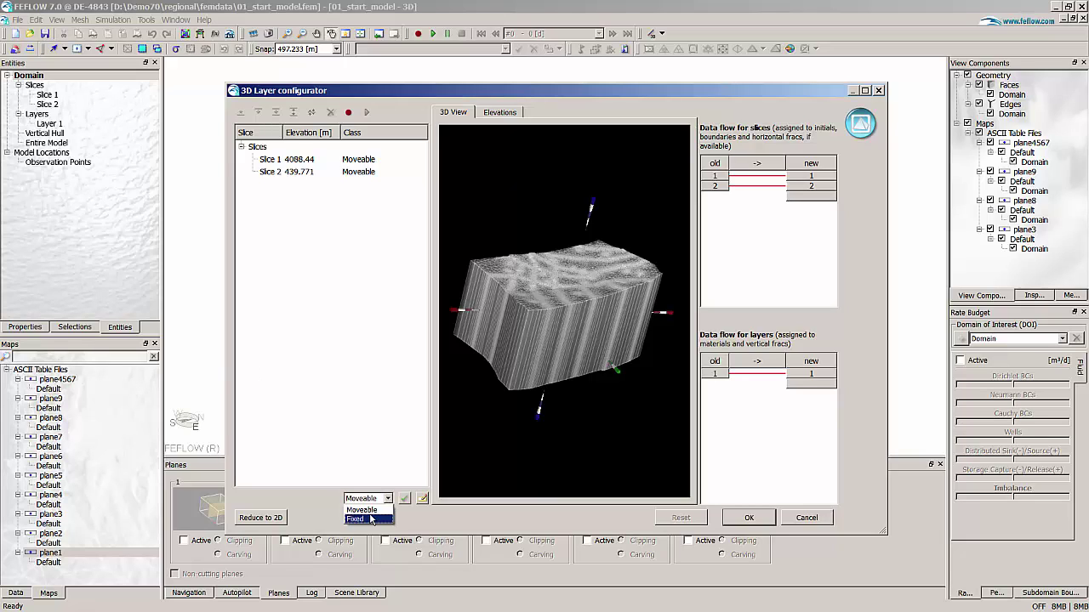
click(382, 520)
click(405, 499)
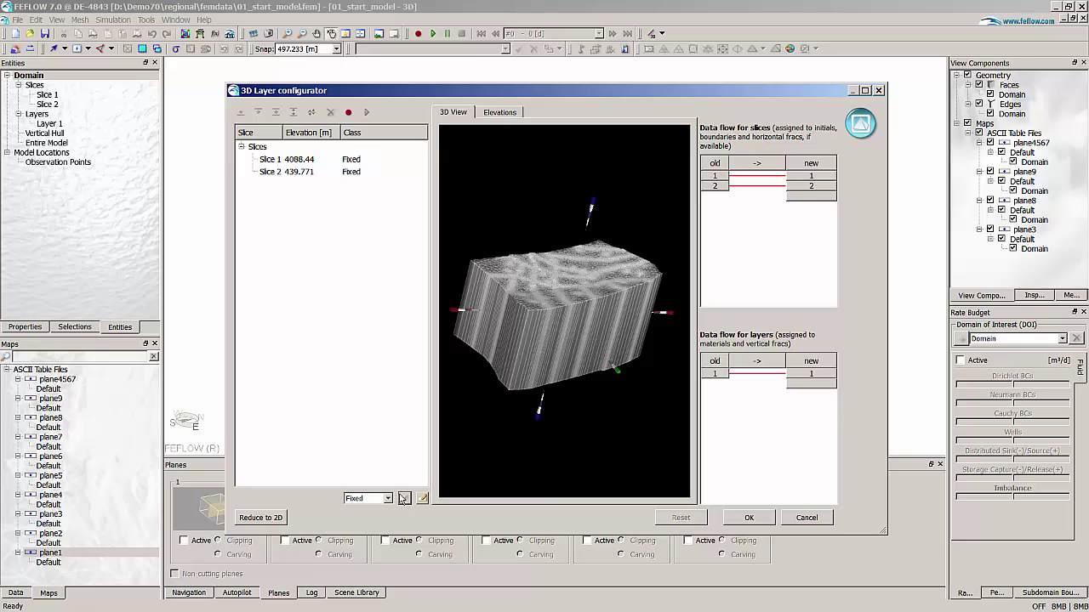
click(269, 162)
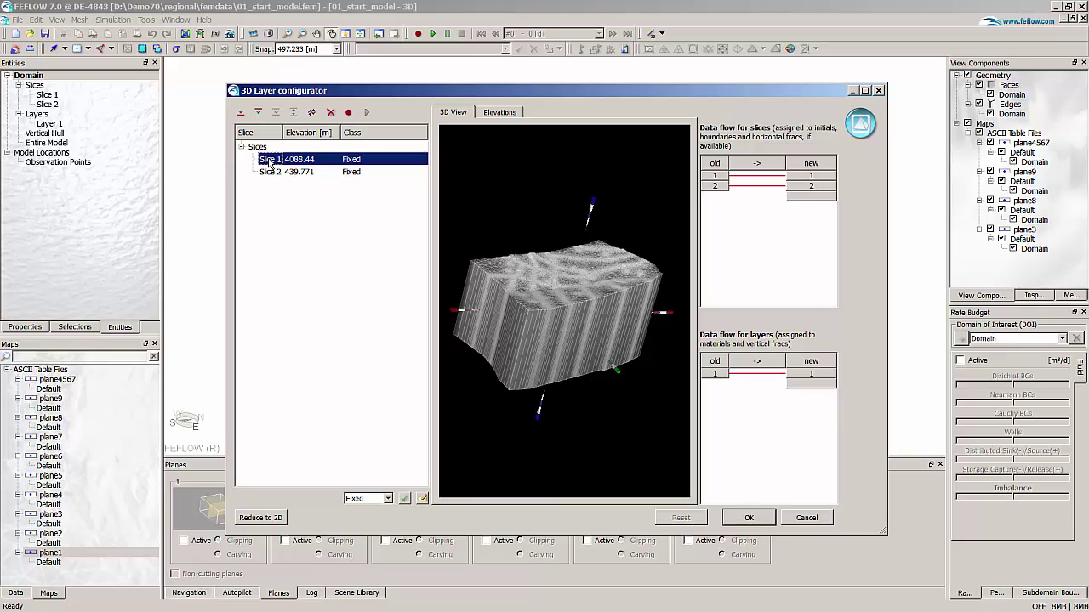
click(261, 112)
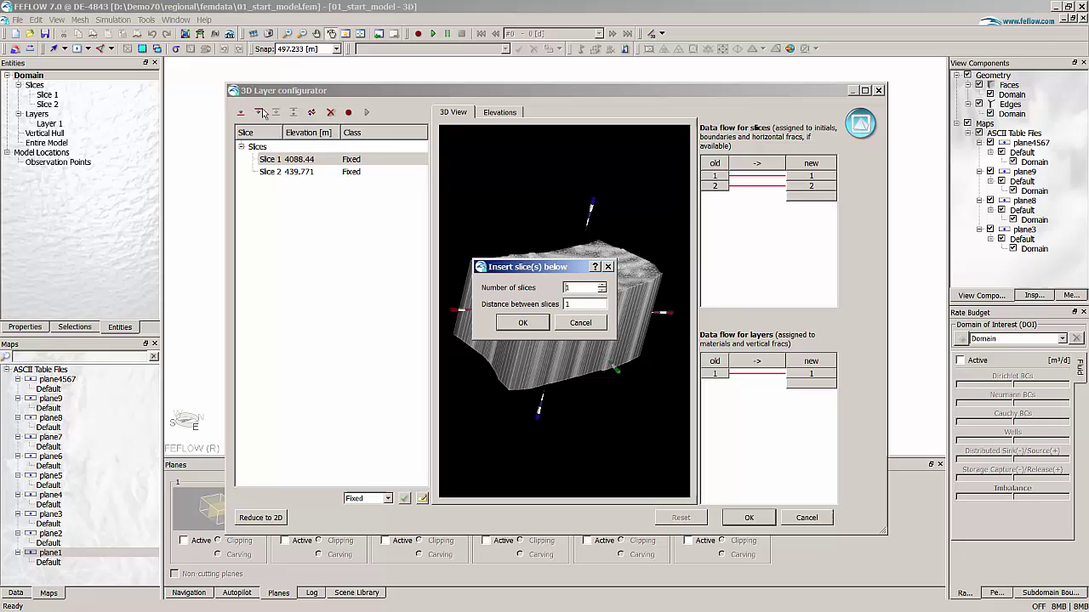
click(523, 323)
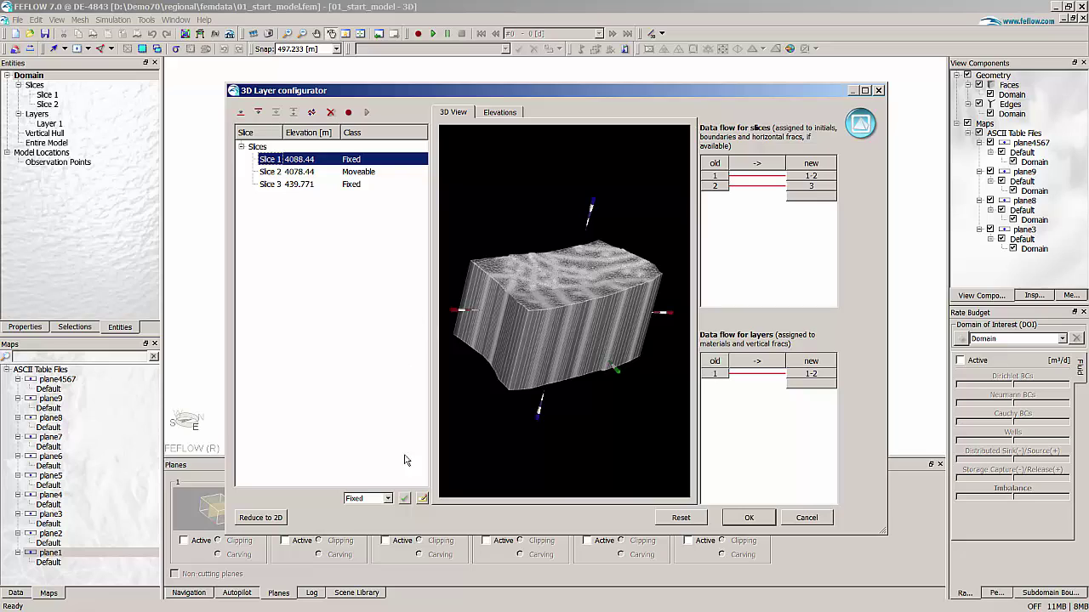
click(404, 500)
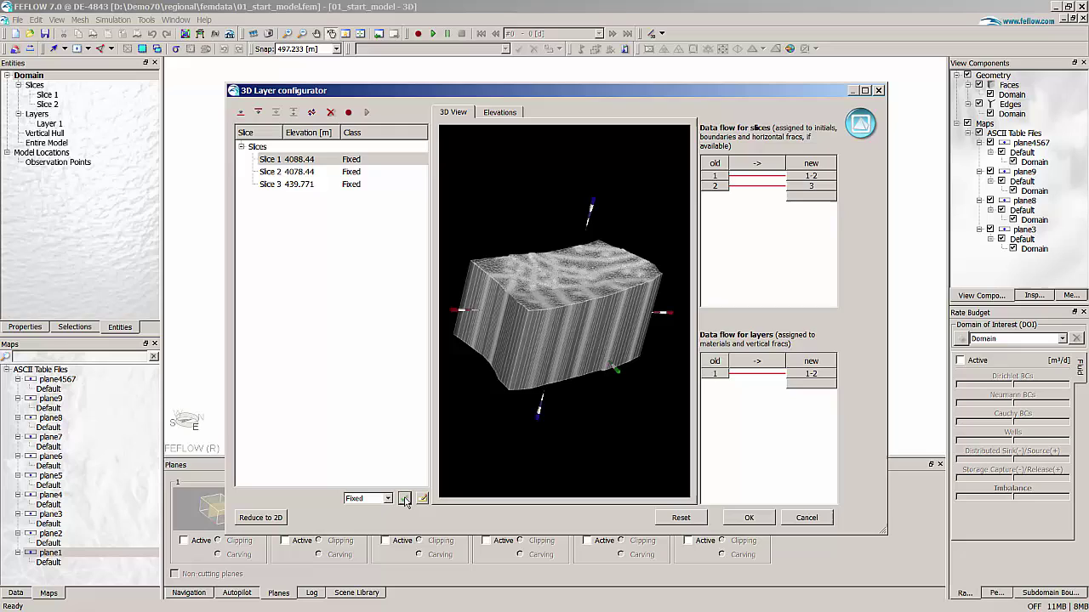
- Select Slices 2 and 3 to insert slices between them
click(271, 173)
shift+click(270, 186)
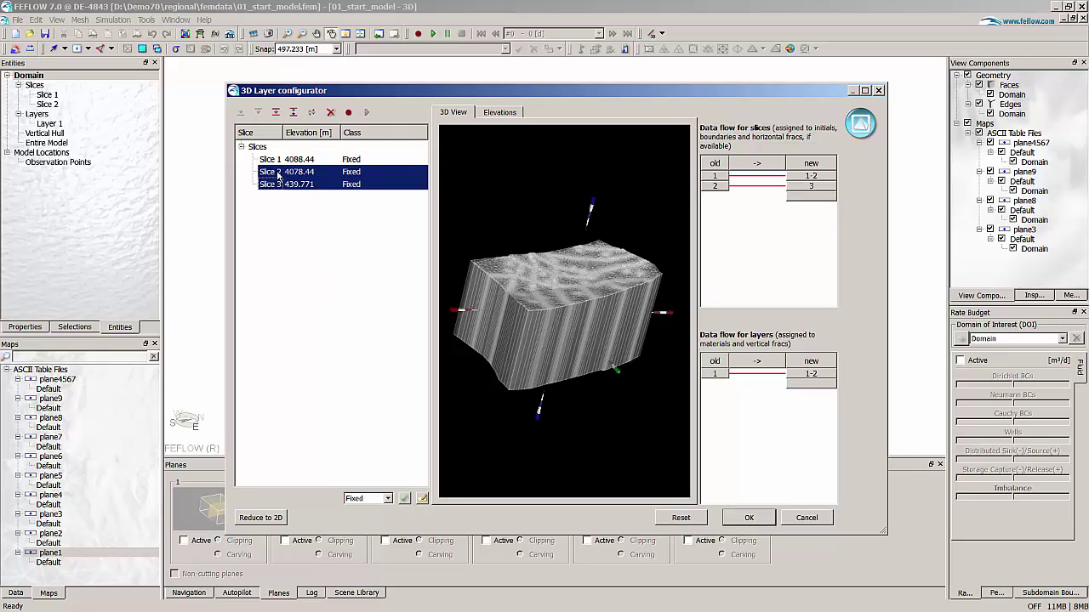
click(276, 112)
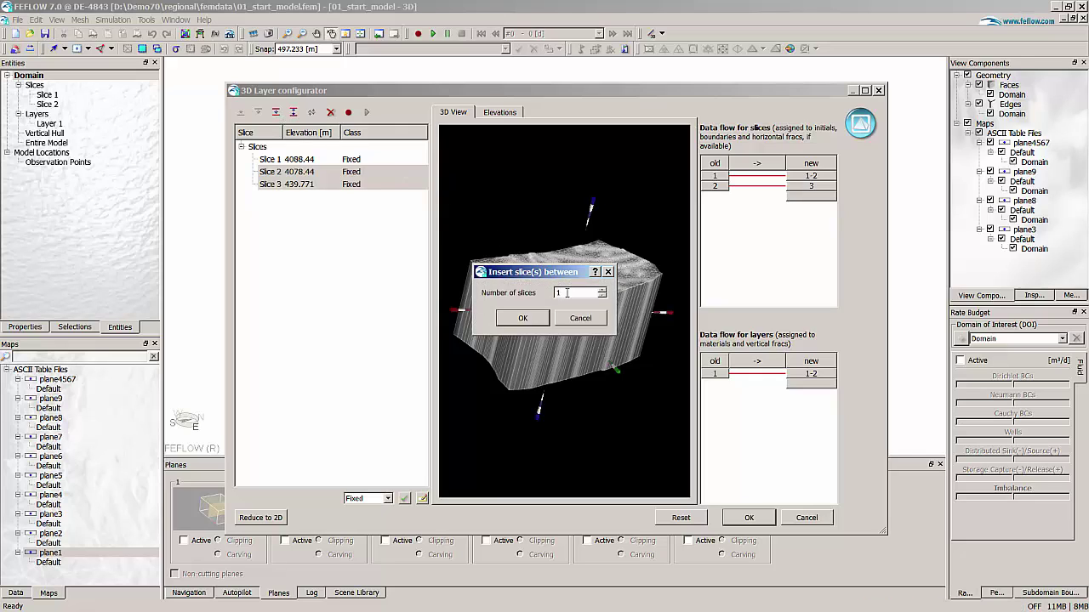
- Insert three slices, then map plane9 onto Slice 5 and plane4567 onto Slice 4
click(524, 324)
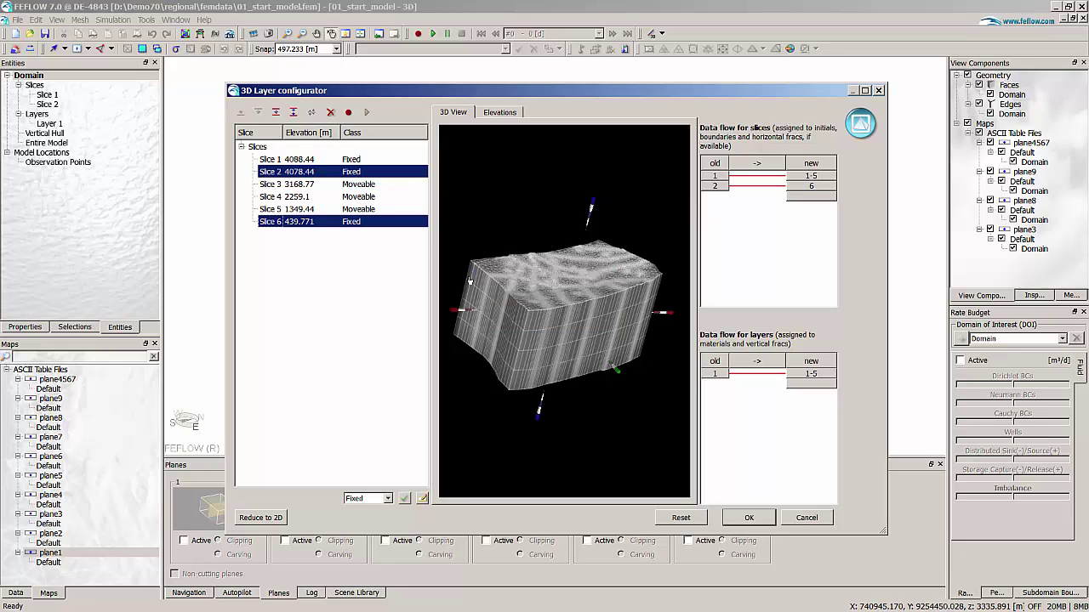
click(275, 211)
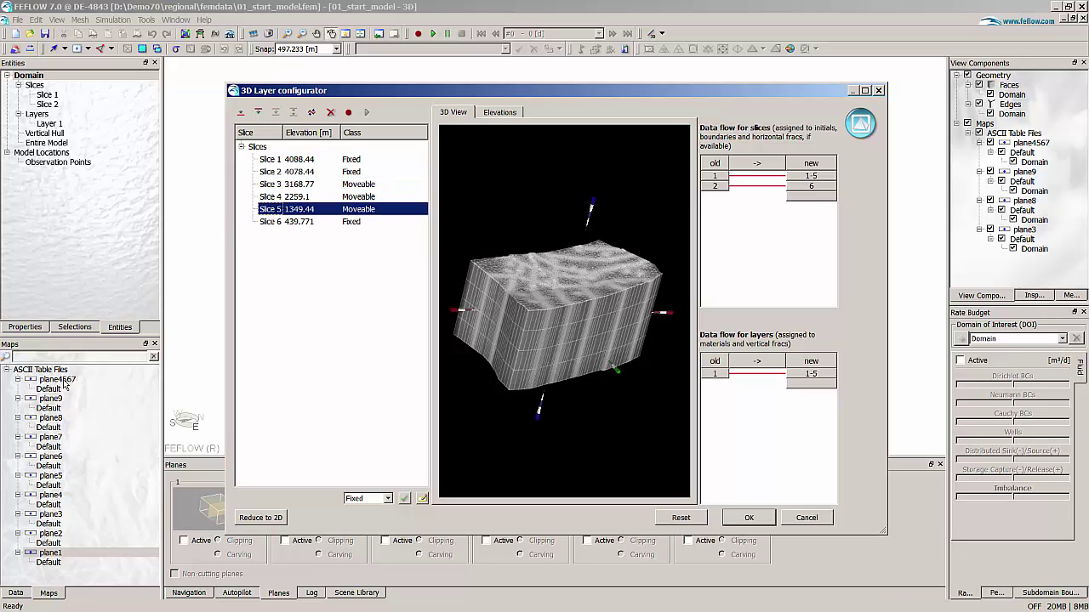
drag(53, 400, 270, 214)
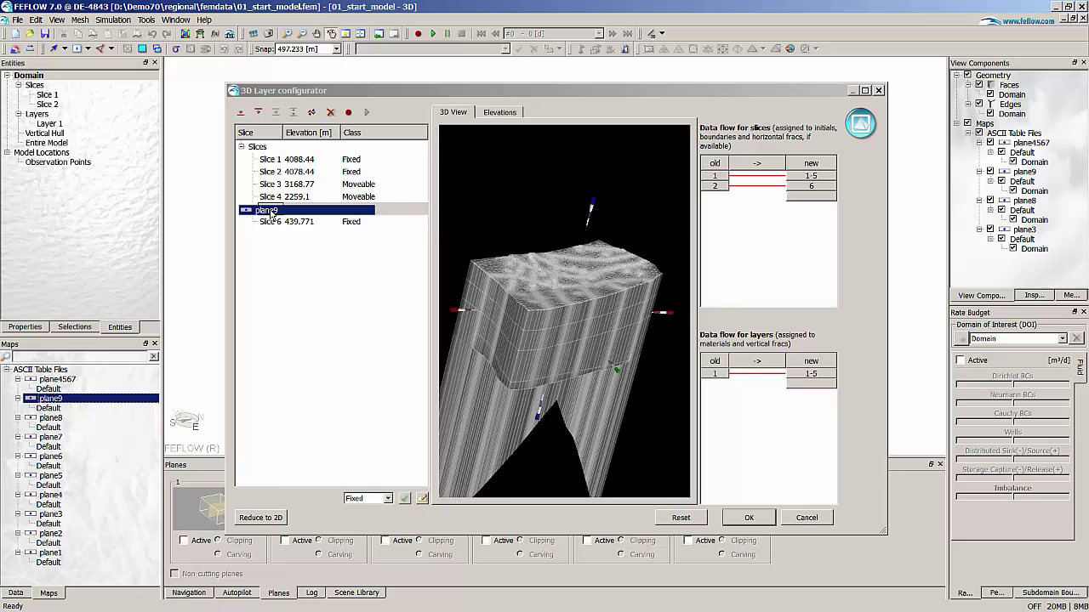
click(276, 198)
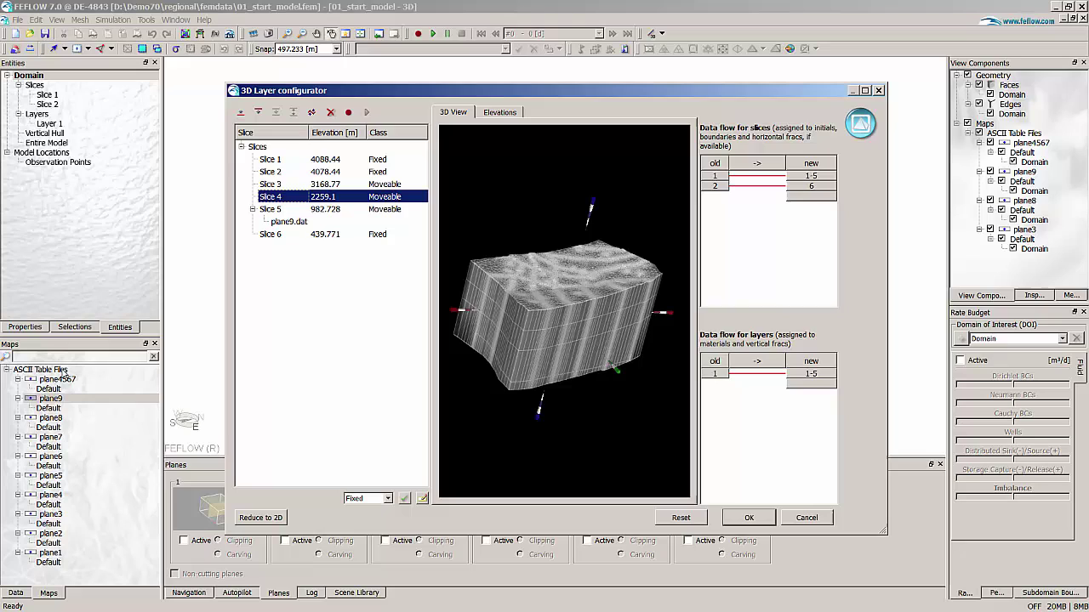
drag(60, 383, 284, 200)
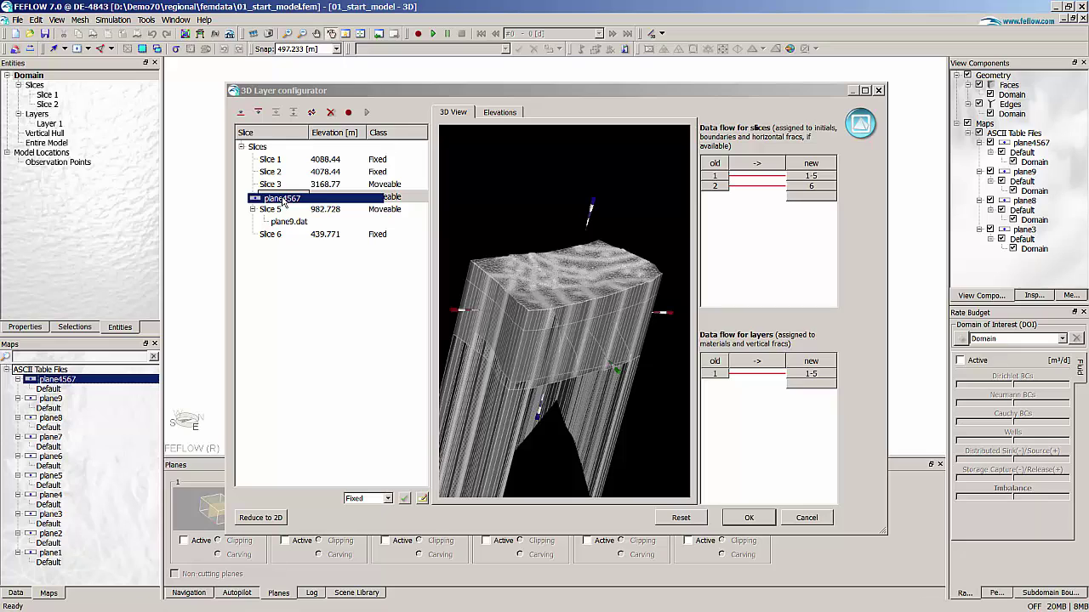
click(277, 184)
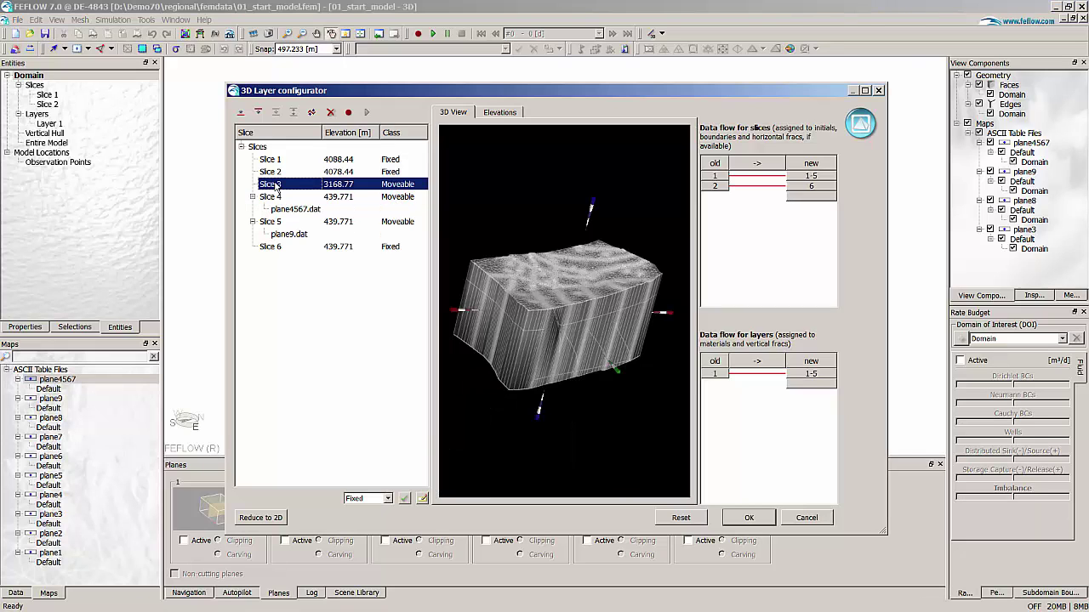
click(311, 112)
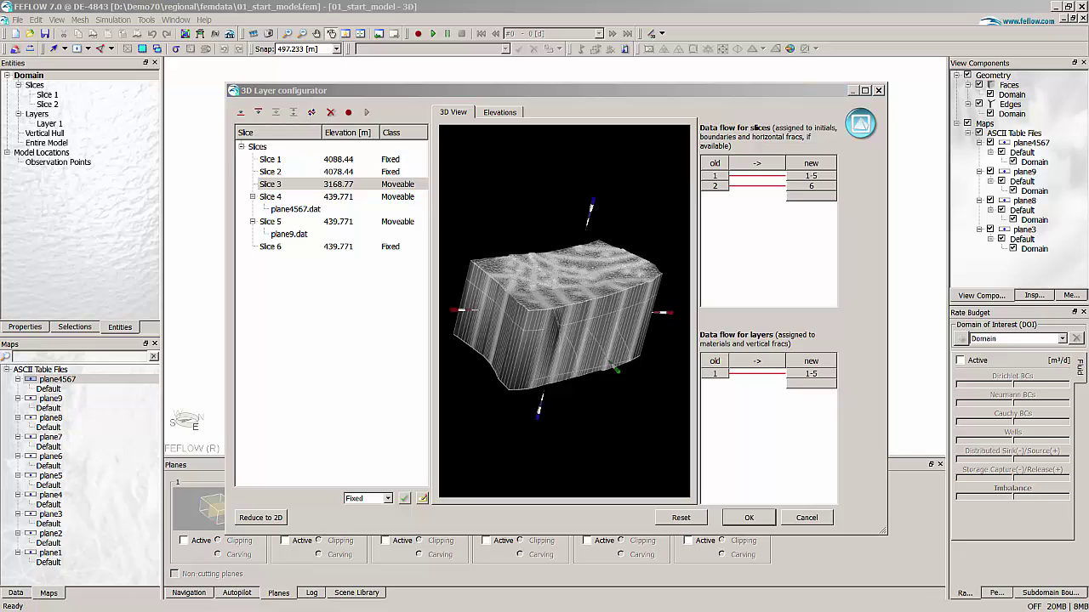
- Apply plane1.dat Z elevations to Slice 3 and inspect the result in the 3D preview
drag(116, 298, 405, 291)
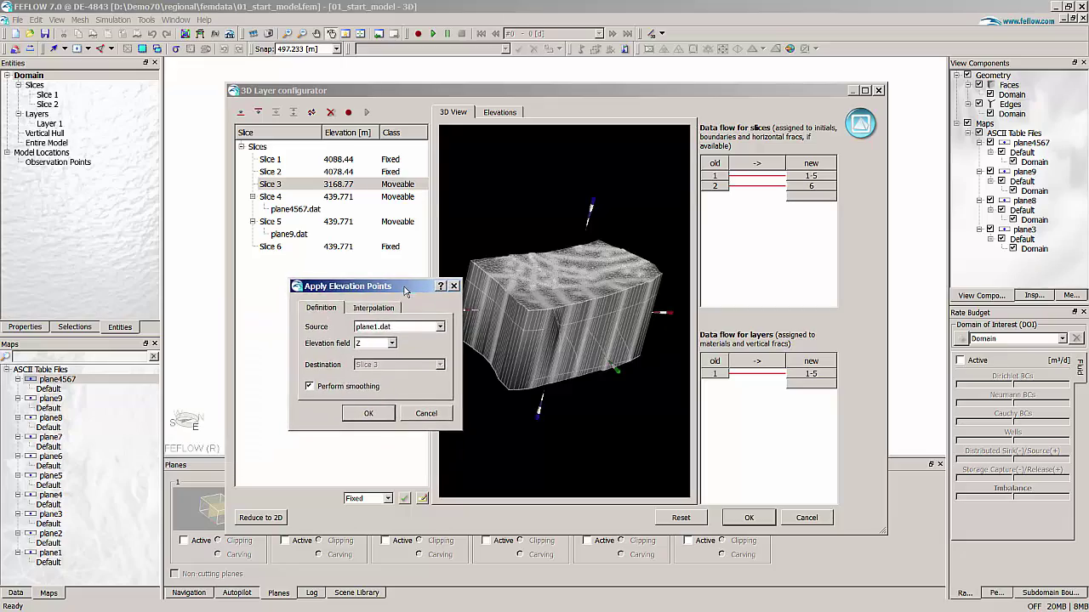
click(368, 413)
scroll(524, 393, up, 5)
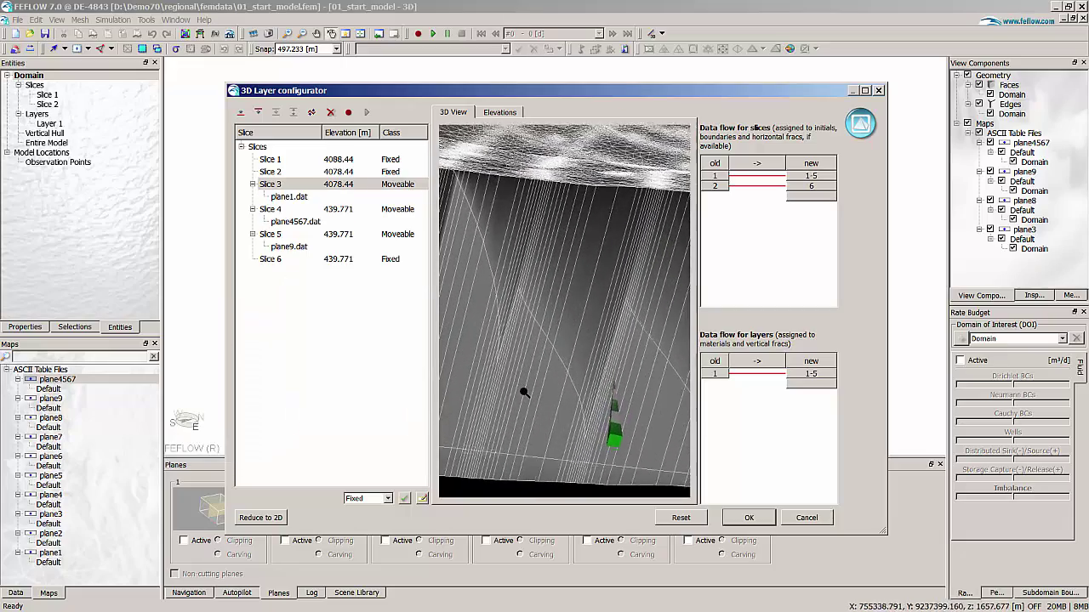
scroll(524, 392, down, 5)
drag(582, 350, 572, 357)
scroll(565, 413, up, 5)
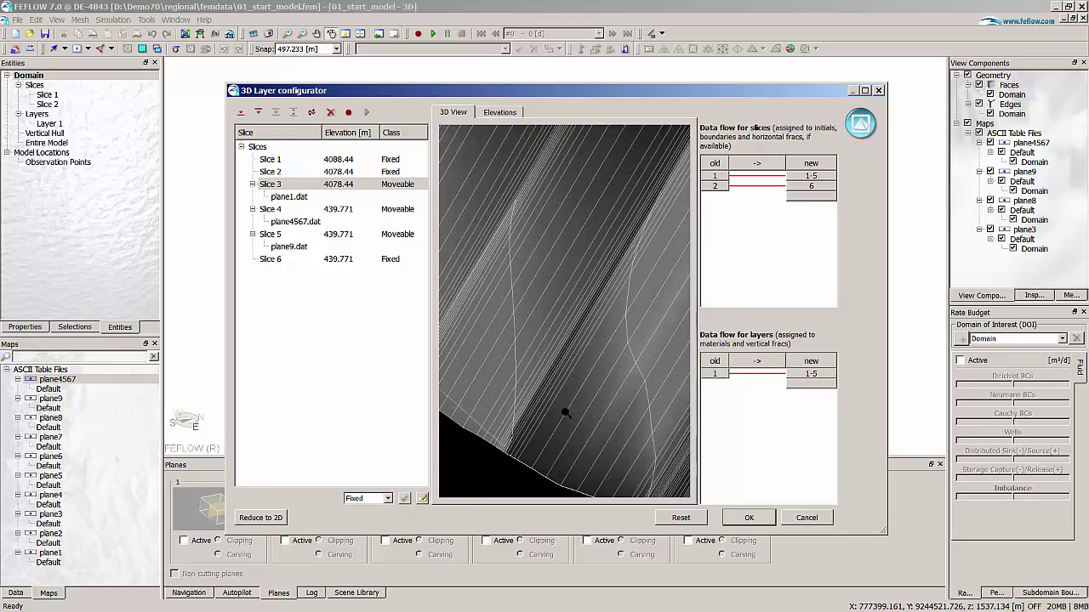
scroll(564, 343, down, 5)
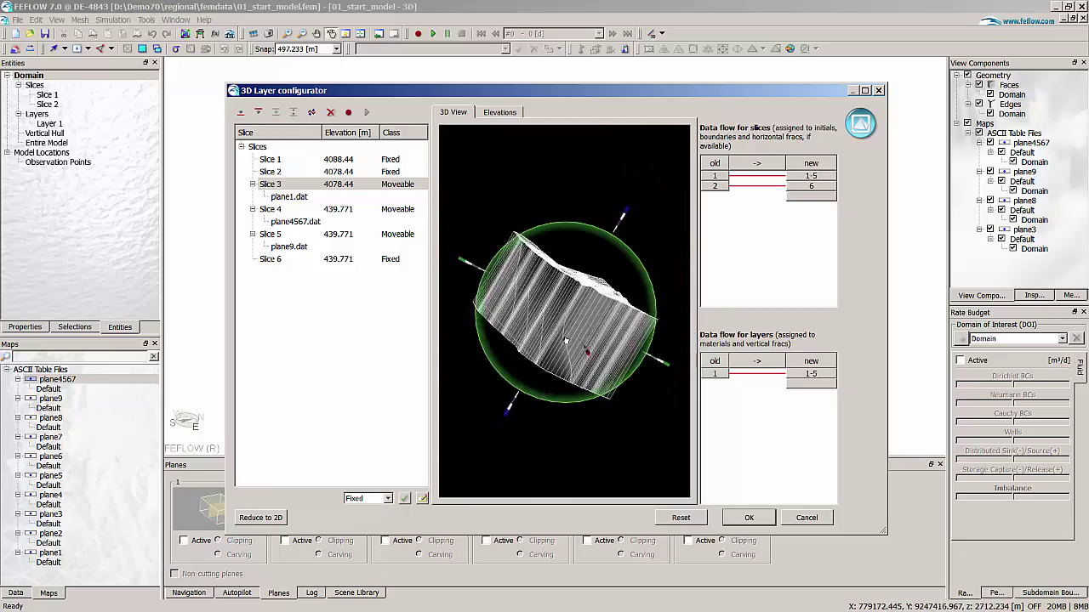
drag(566, 341, 421, 363)
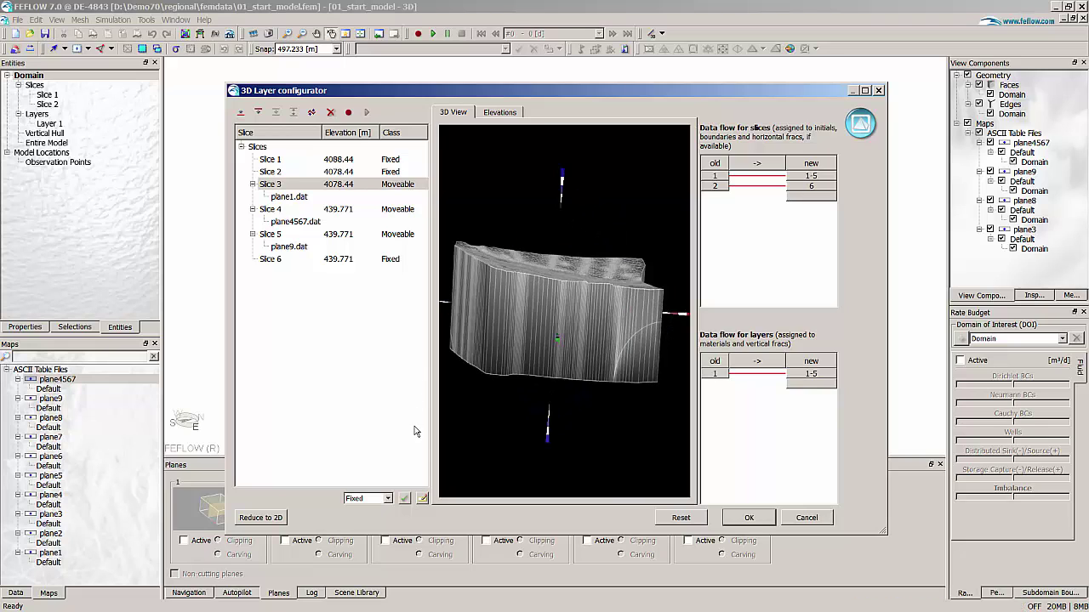
- Make Slices 3–5 Fixed and insert one slice between Slices 3 and 4
click(405, 498)
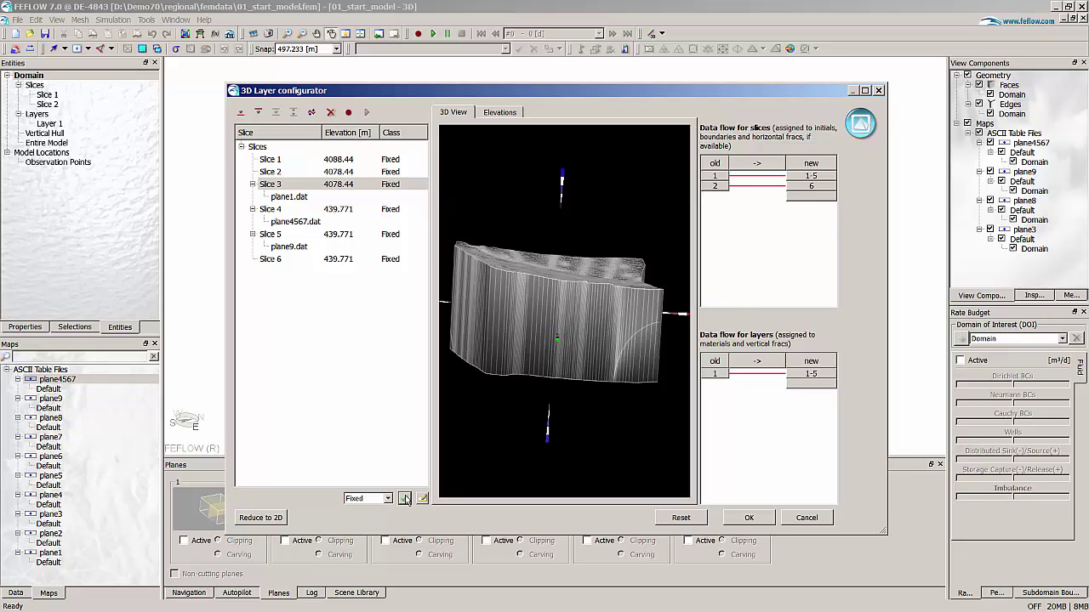
click(273, 188)
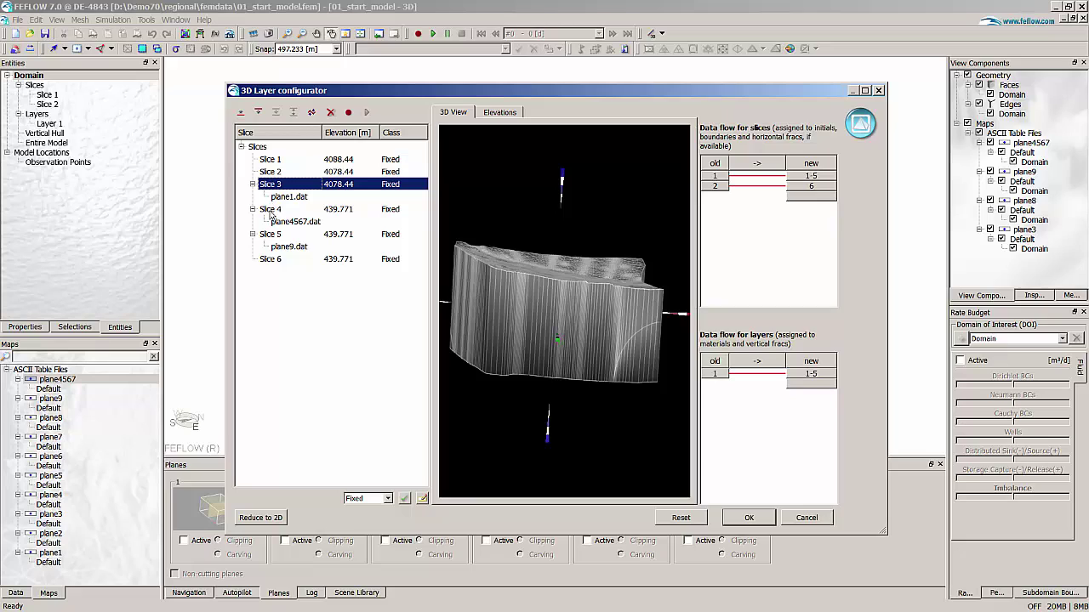
ctrl+click(269, 211)
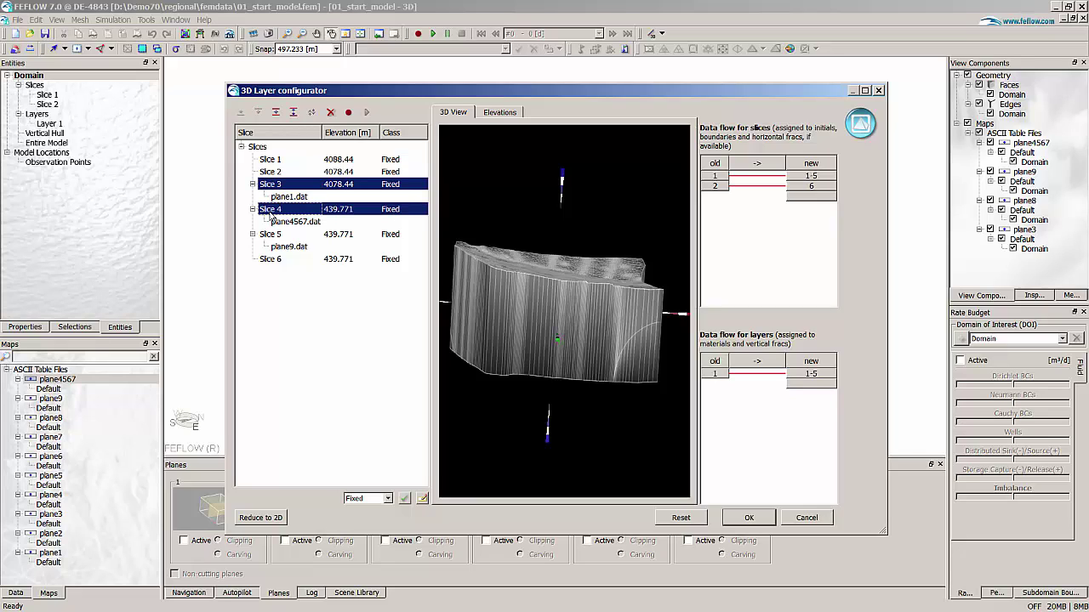
click(277, 113)
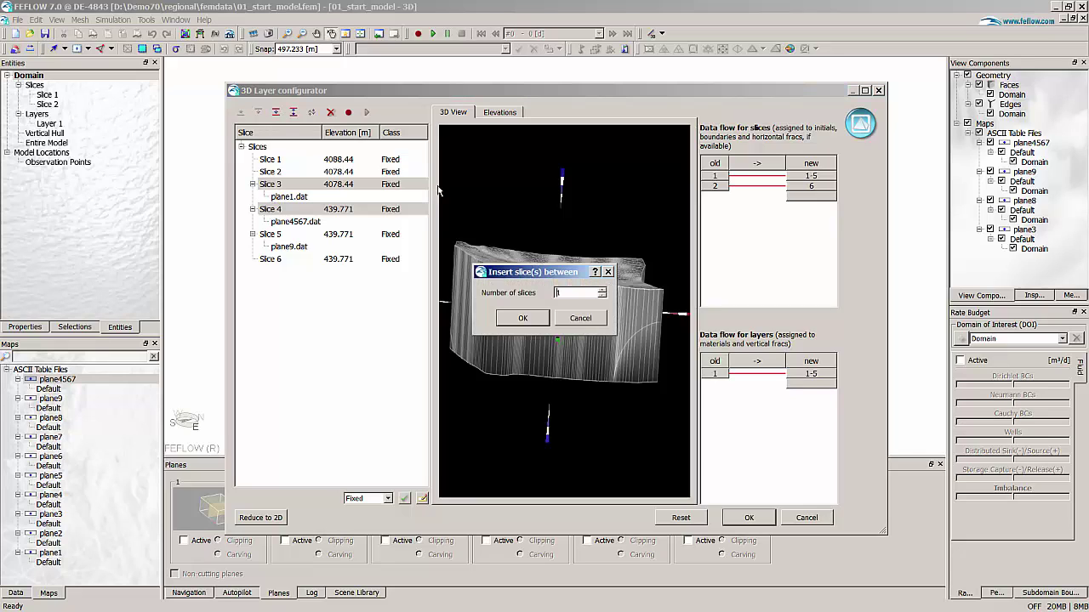
click(523, 319)
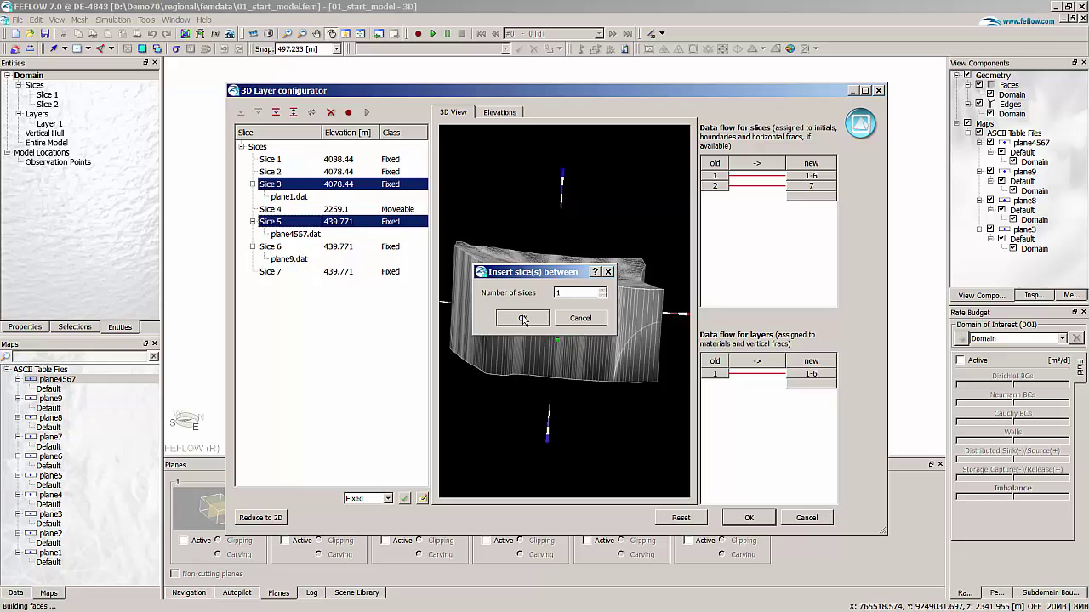
- Assign the plane3 map to the new Slice 4 and make it Fixed
drag(600, 343, 562, 344)
scroll(561, 344, up, 3)
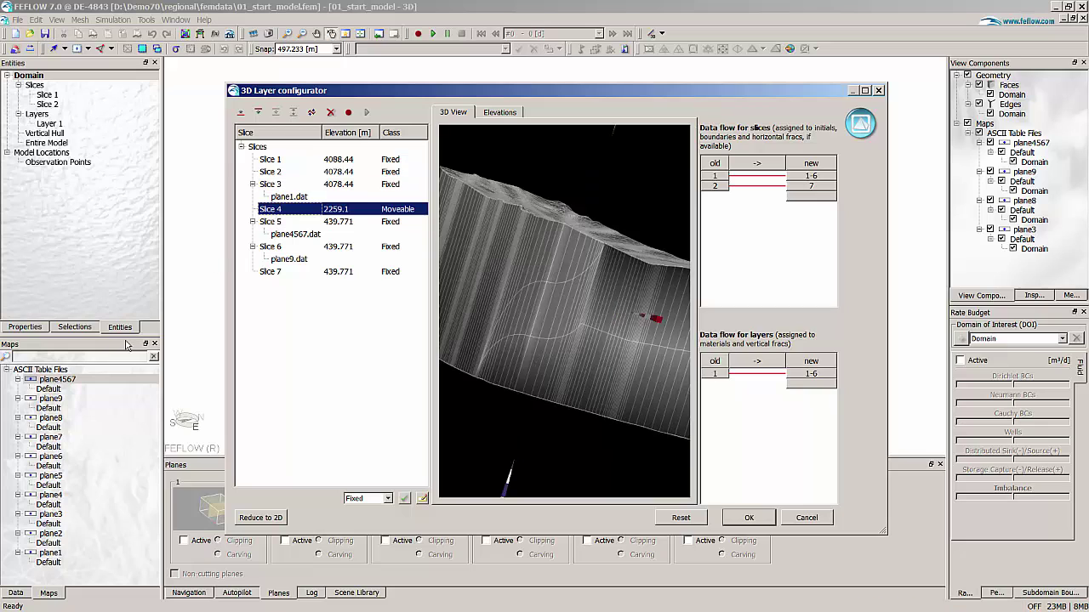
drag(51, 515, 265, 211)
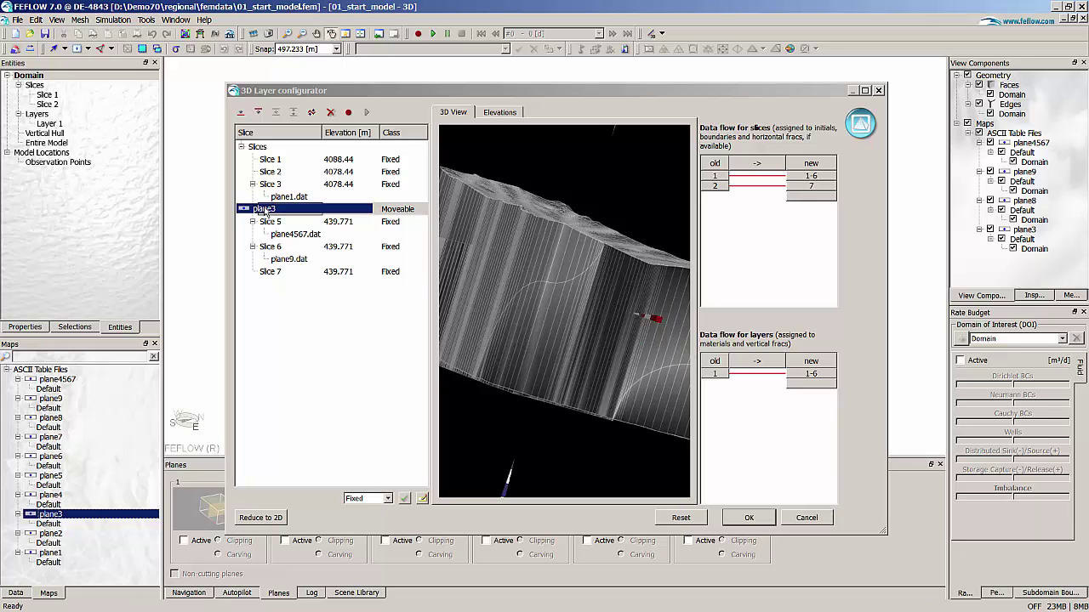
drag(581, 363, 596, 348)
scroll(596, 348, up, 5)
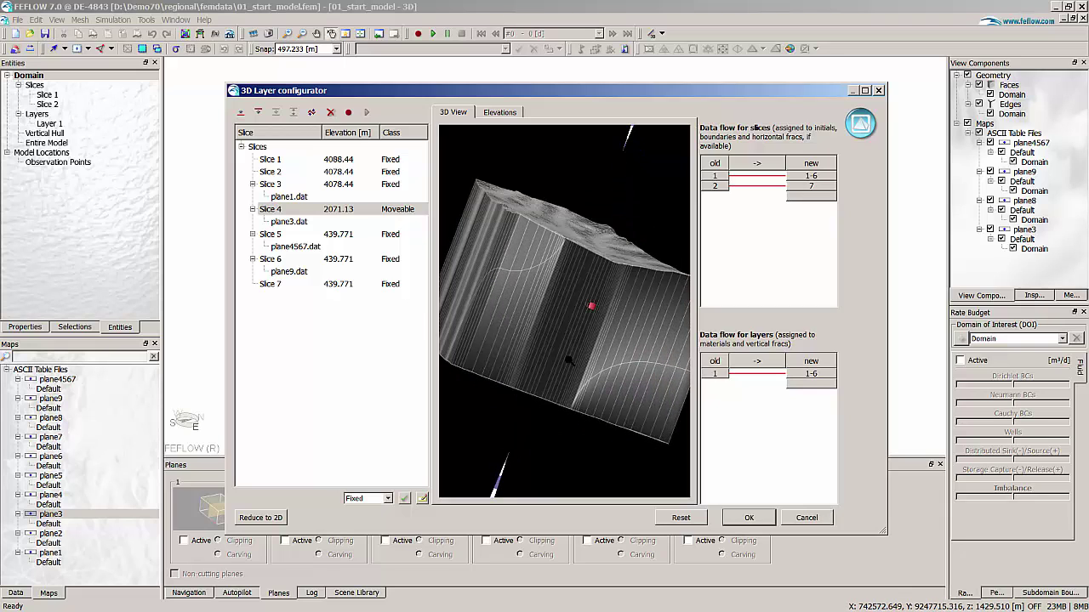
click(404, 499)
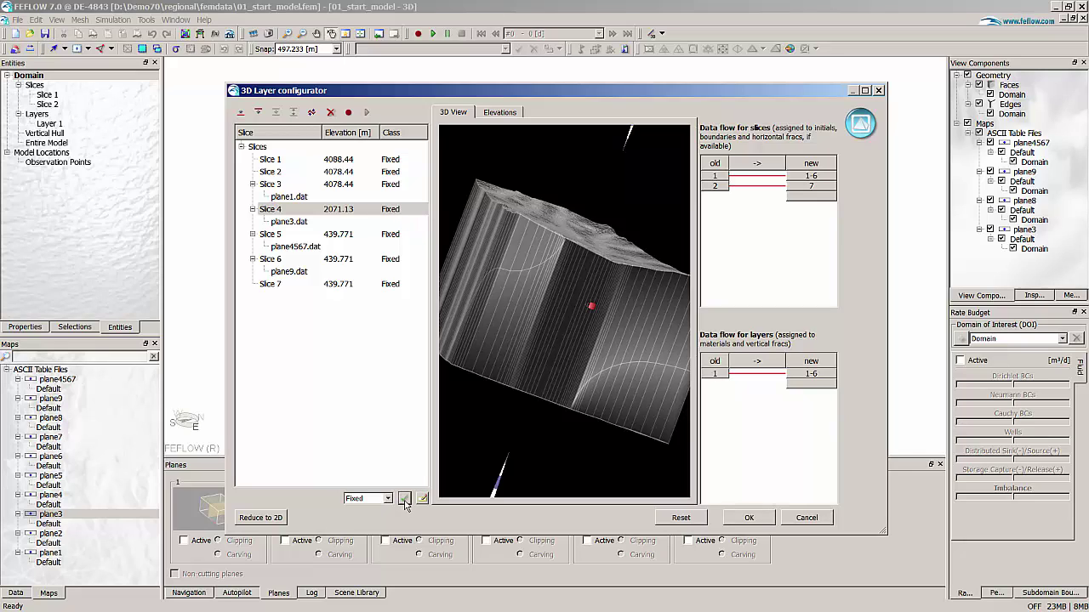
- Insert one slice between Slices 5 and 6
click(274, 235)
shift+click(276, 259)
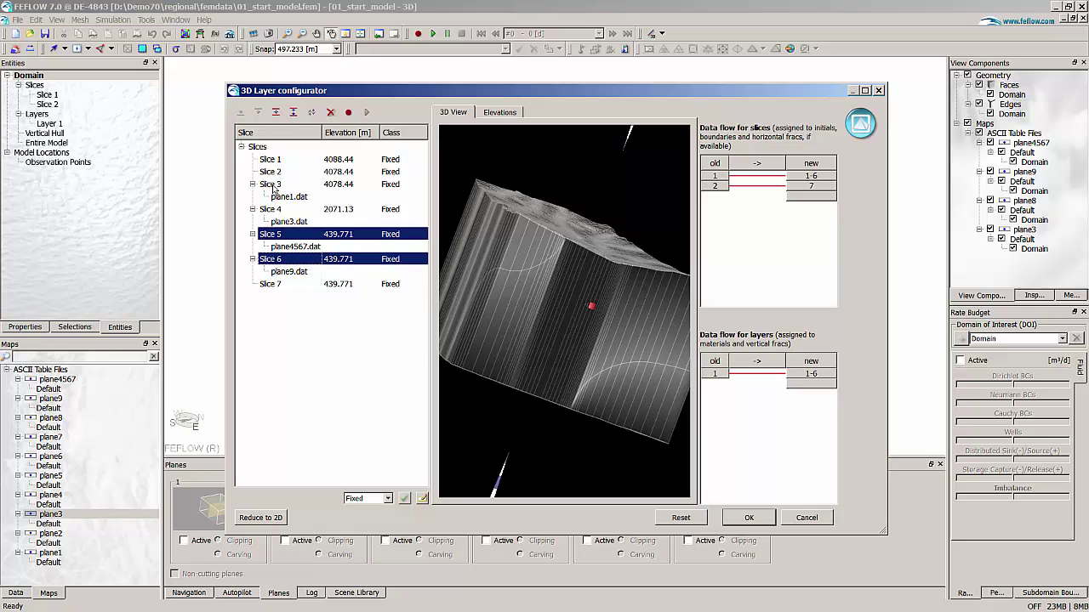
click(275, 112)
click(520, 322)
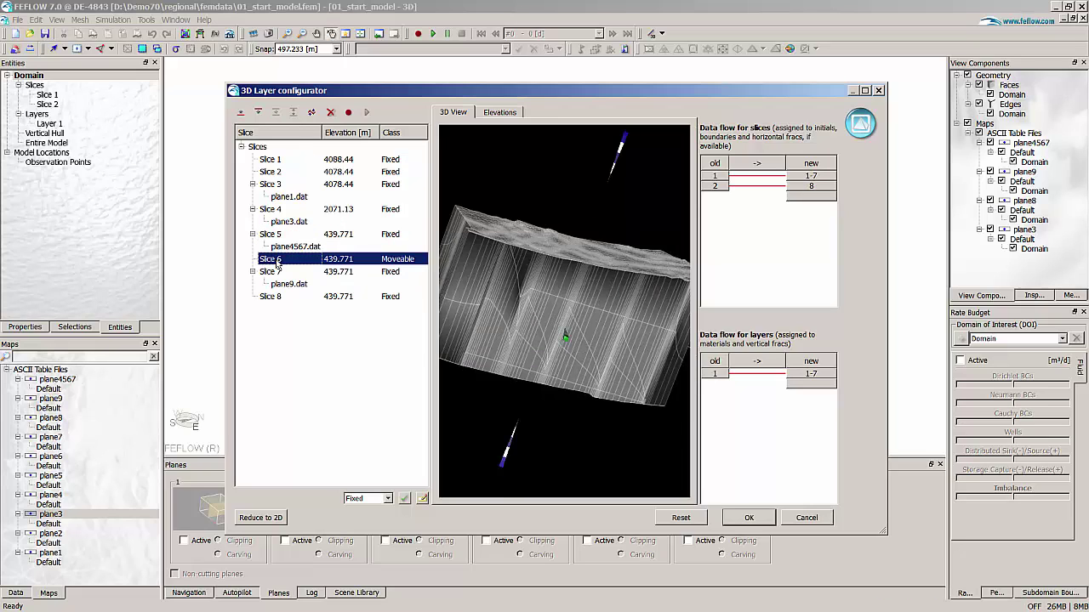
- Apply plane3.dat elevation points to Slice 6
click(313, 113)
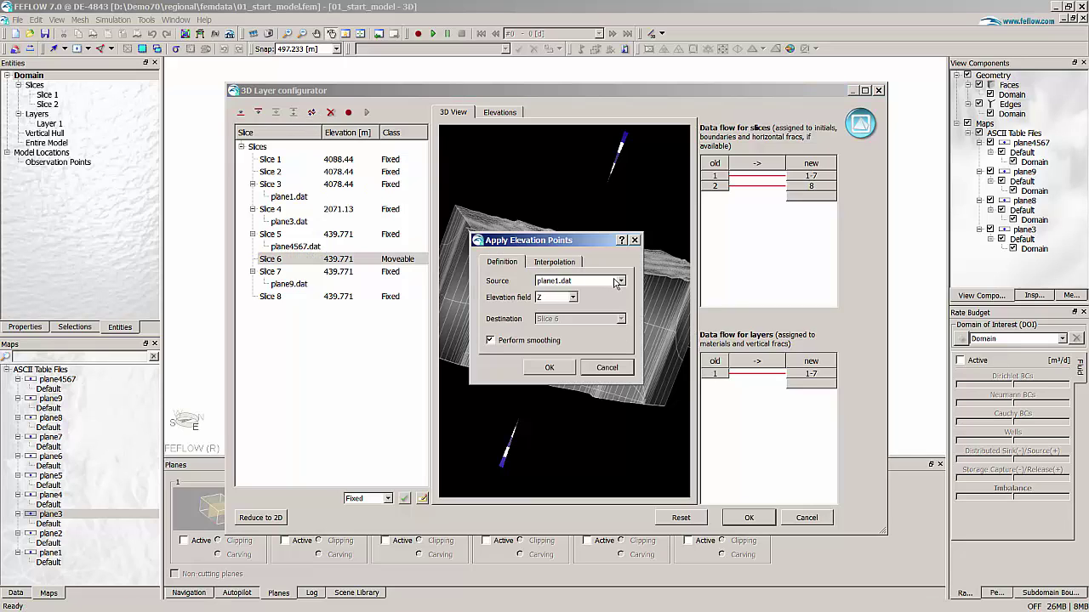
click(620, 281)
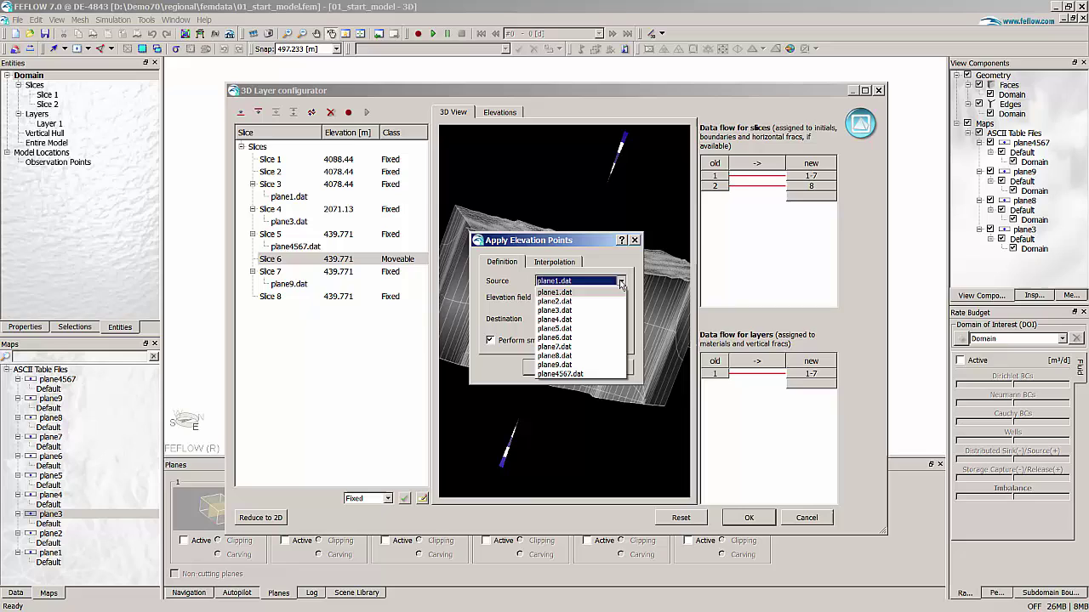
click(574, 311)
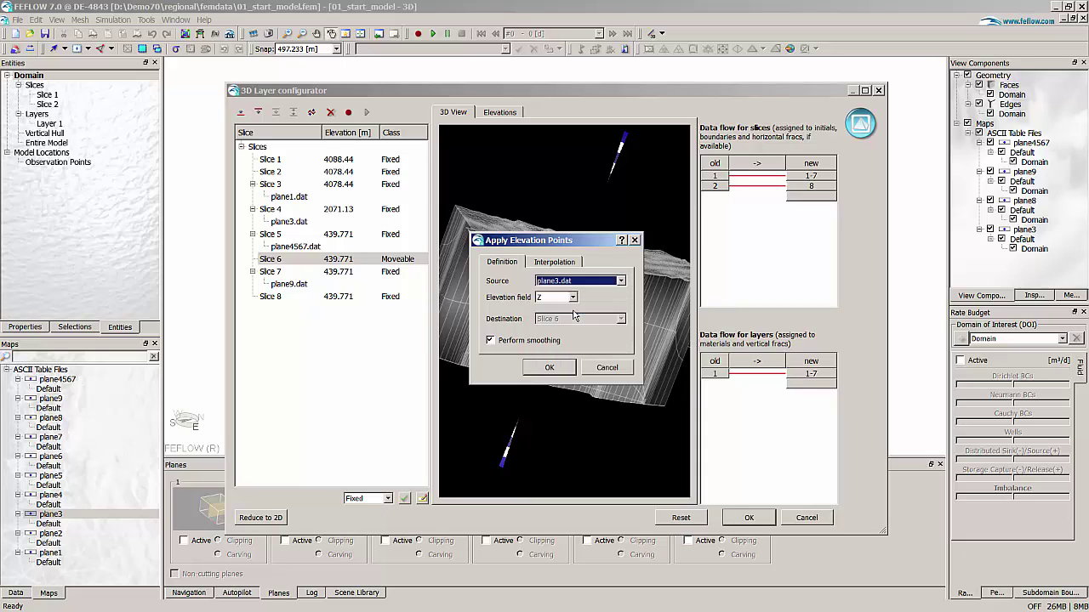
click(549, 366)
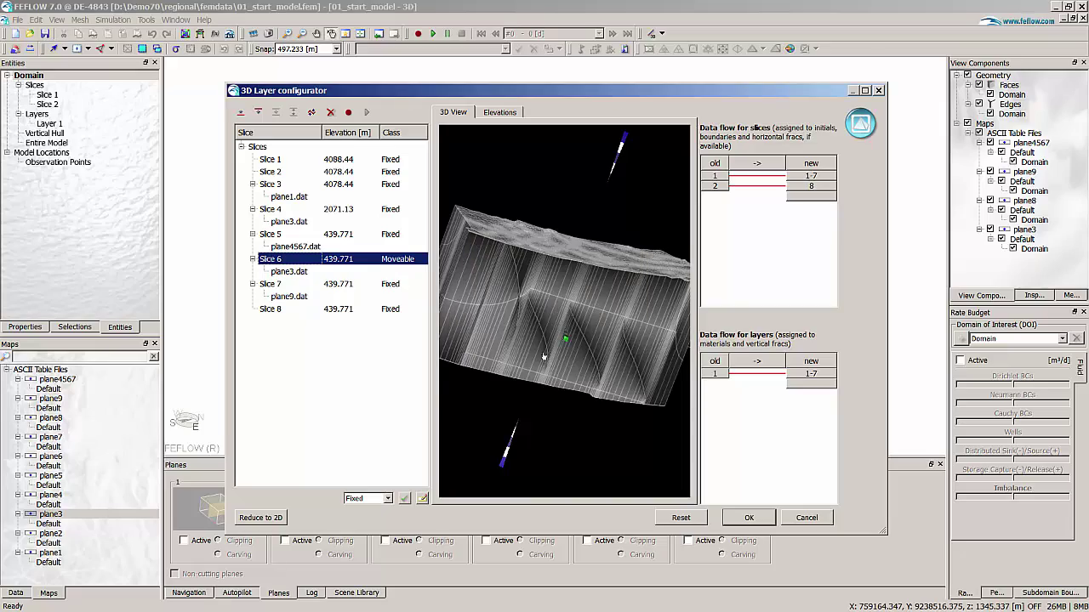
scroll(522, 291, up, 5)
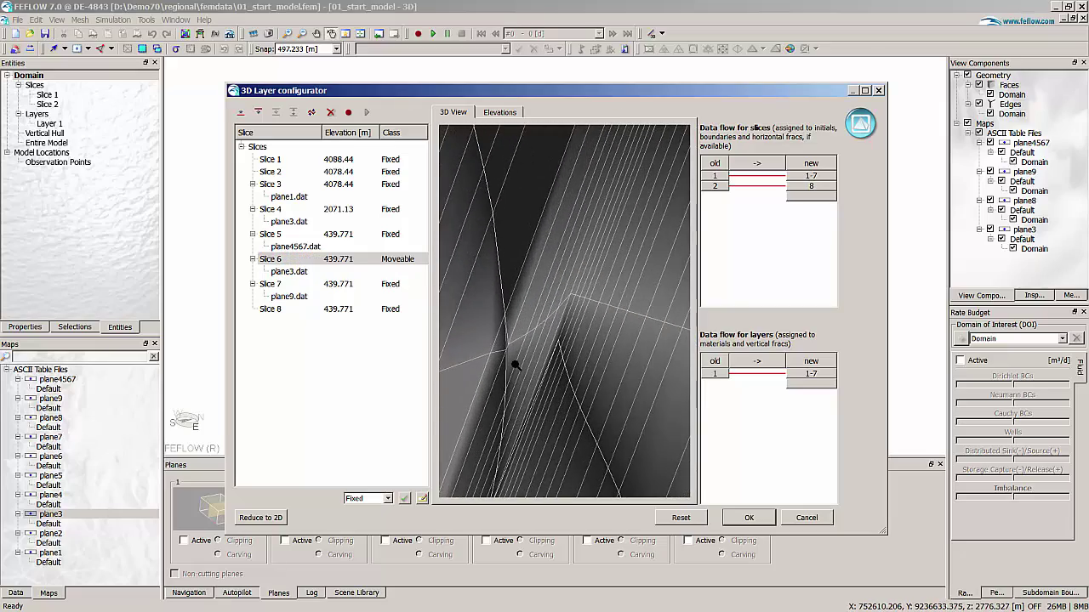
scroll(518, 312, down, 5)
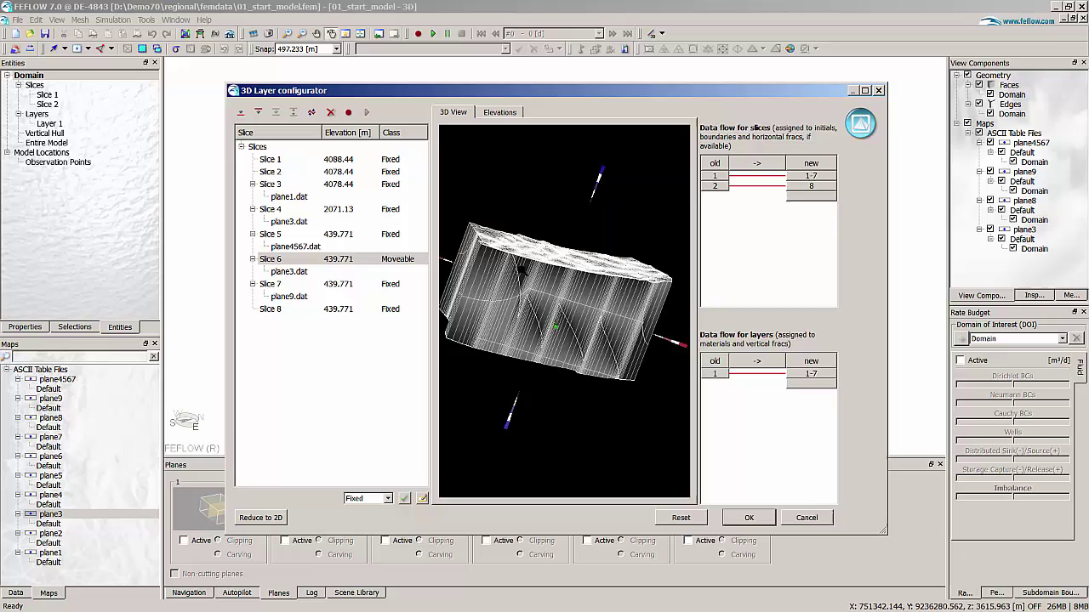
- Change Slice 6's class to Fixed
click(401, 263)
click(403, 260)
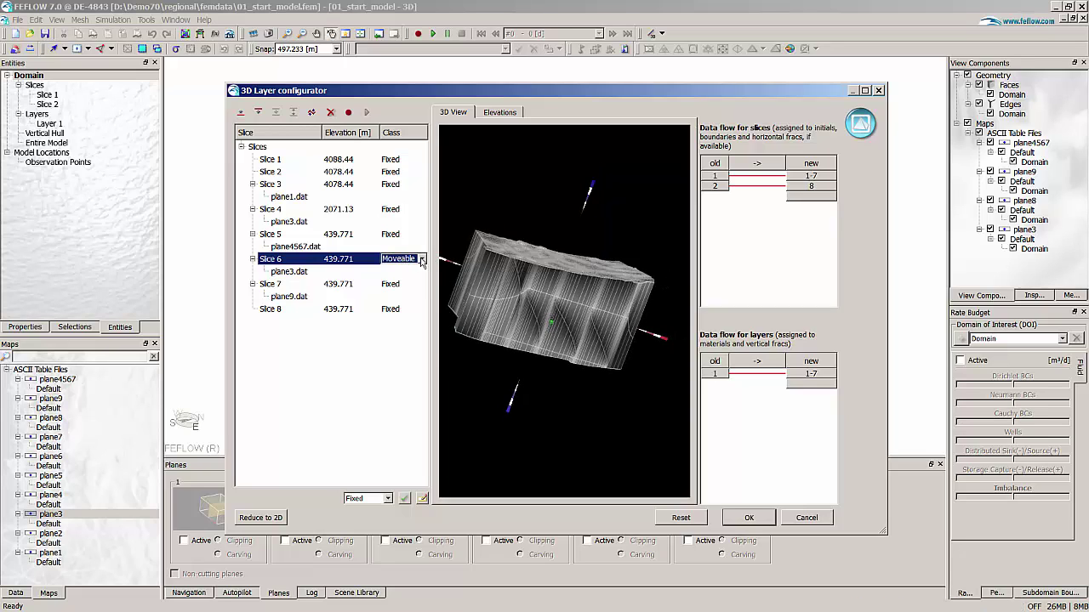
click(421, 260)
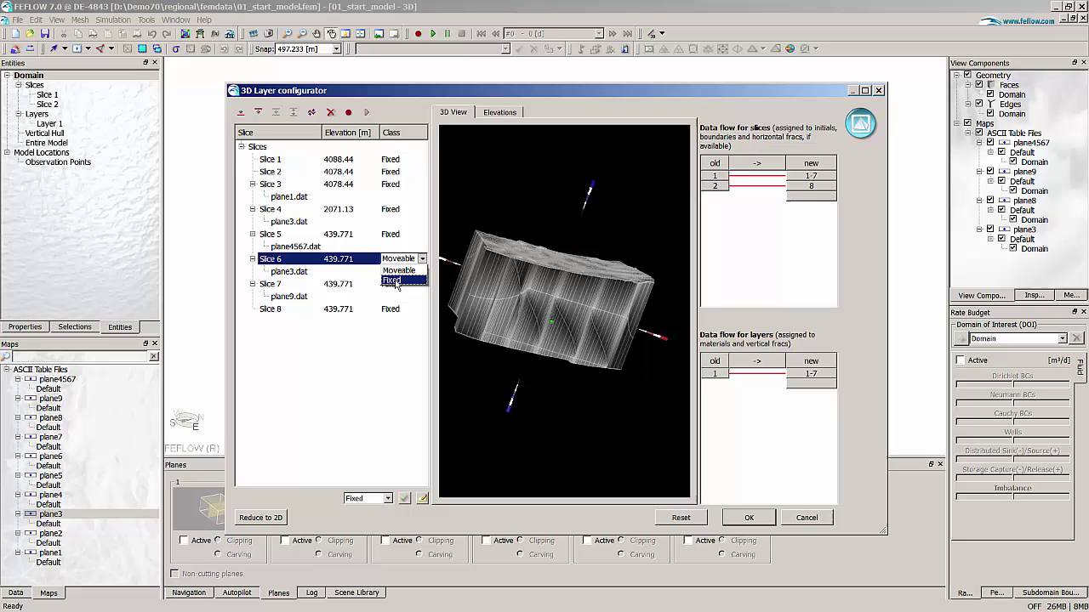
click(394, 281)
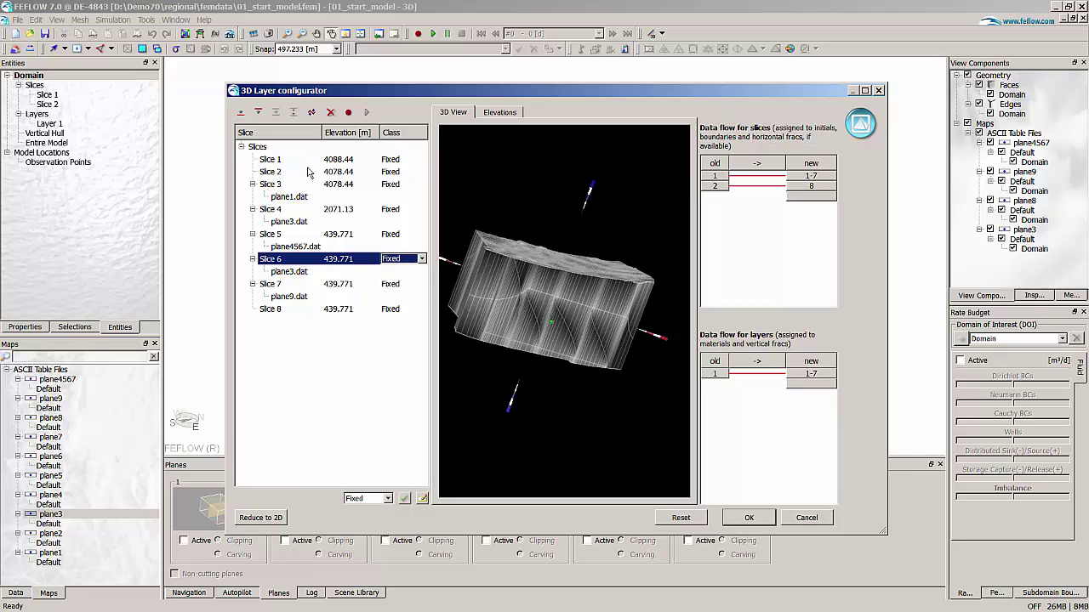
click(272, 173)
- Insert one slice between Slices 2 and 3
shift+click(273, 186)
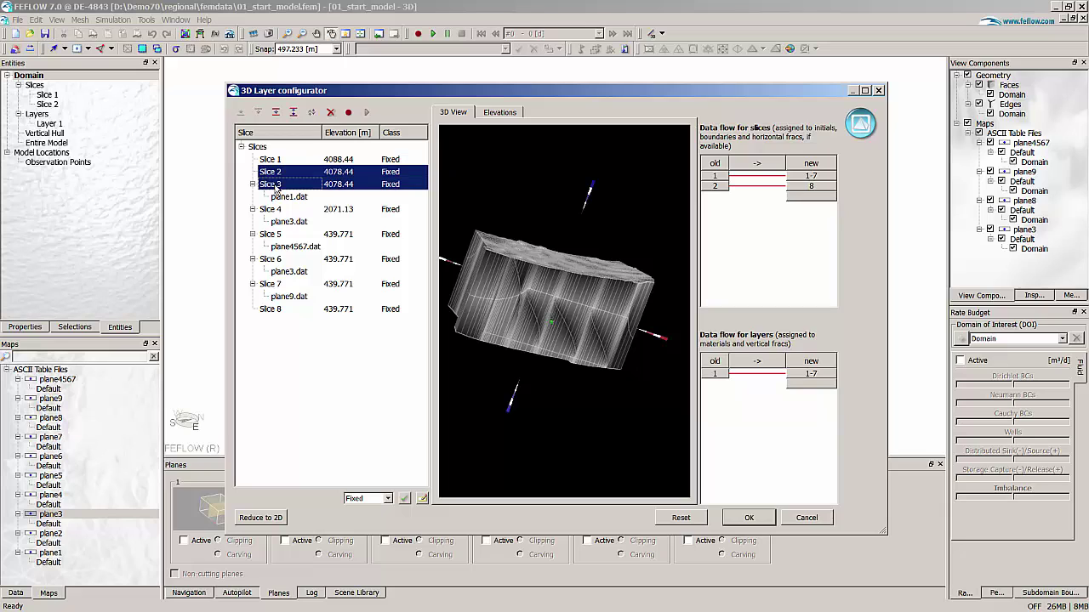
click(276, 114)
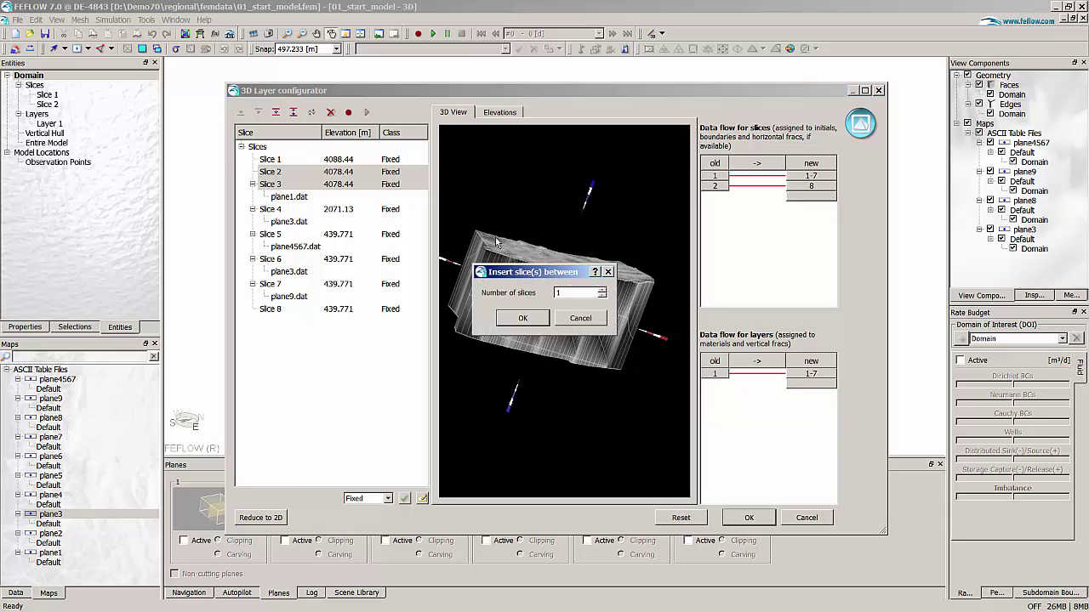
click(524, 318)
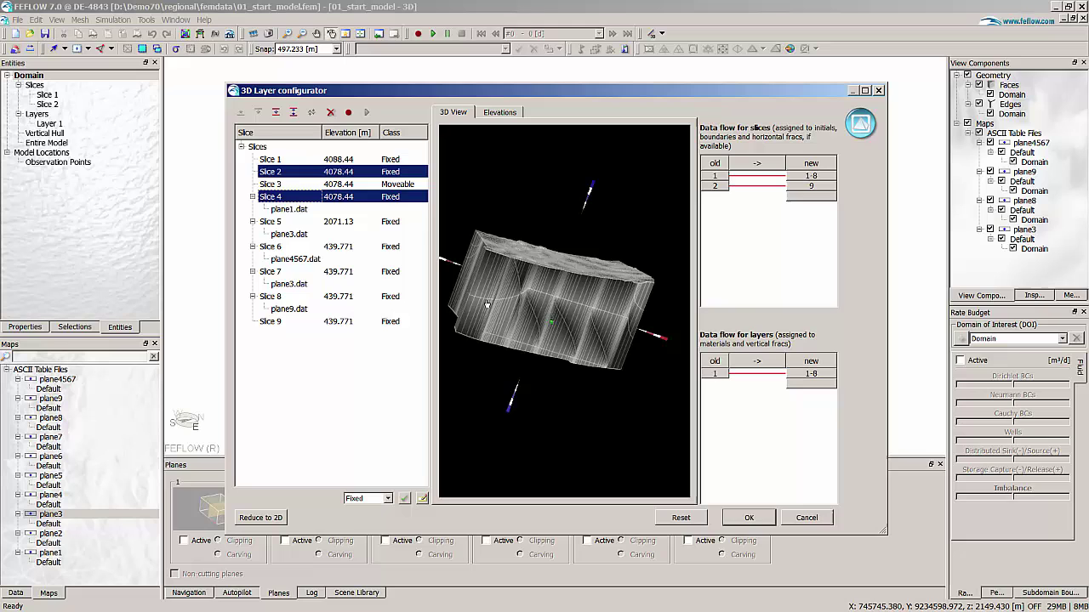
drag(487, 304, 553, 323)
scroll(544, 315, up, 4)
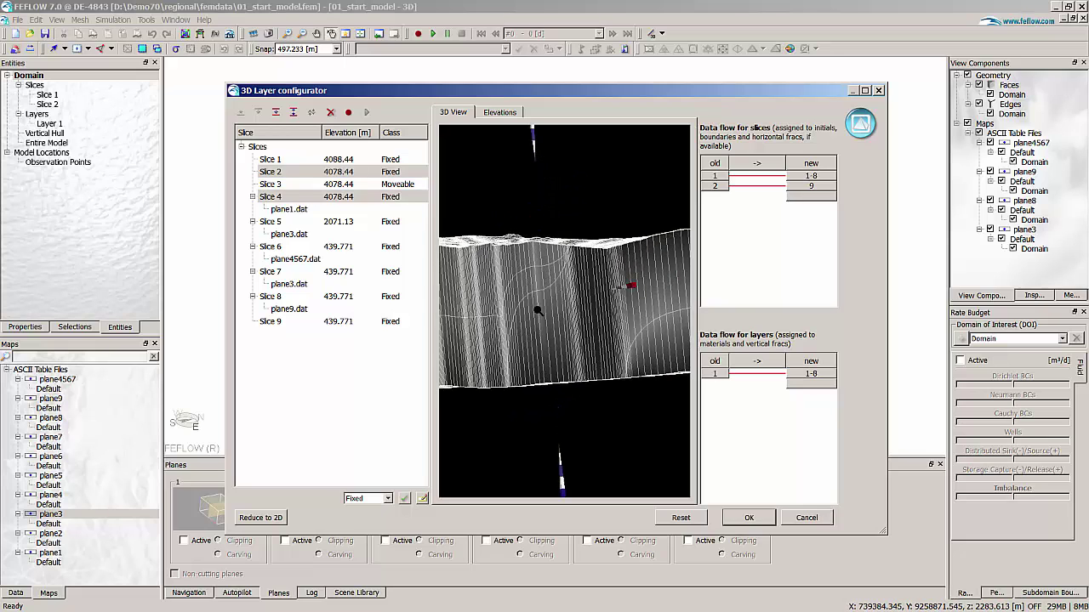
- Assign the plane8 map to the new Slice 3 and make it Fixed
click(276, 185)
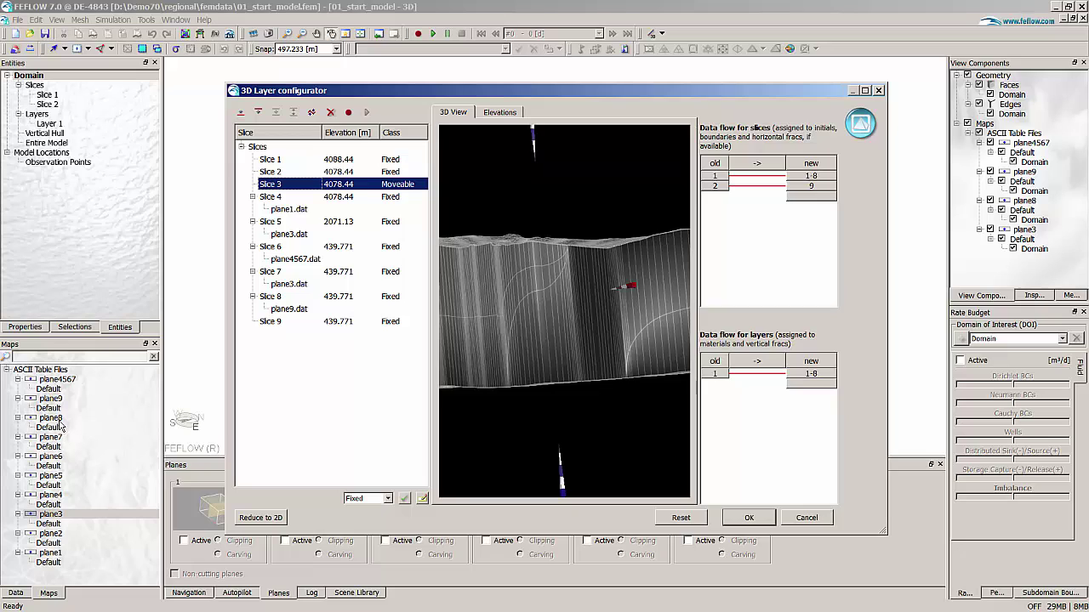
drag(56, 422, 272, 189)
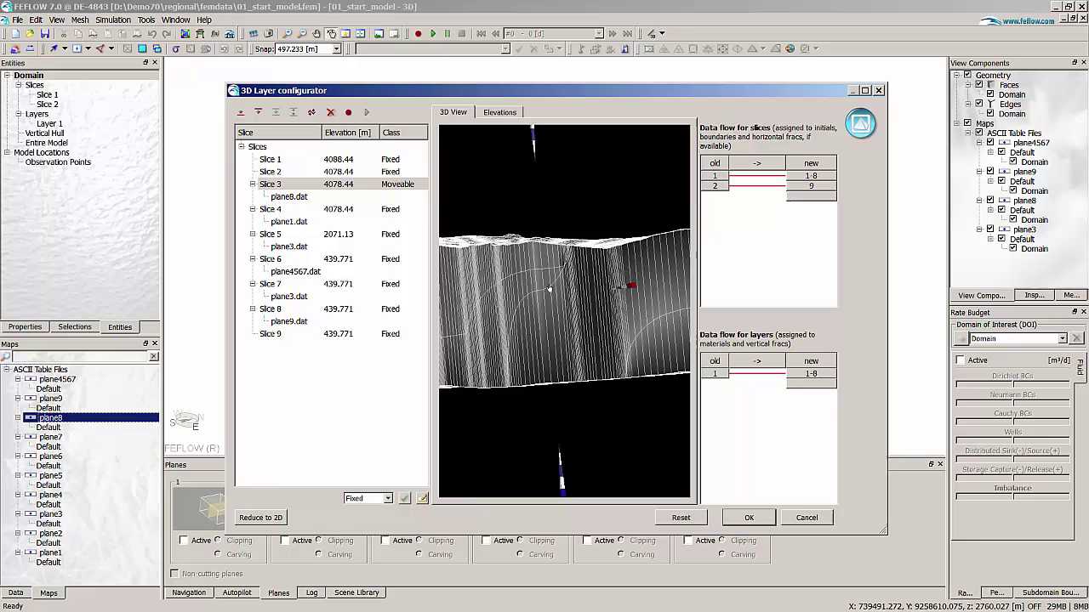
scroll(549, 290, down, 3)
drag(550, 290, 589, 310)
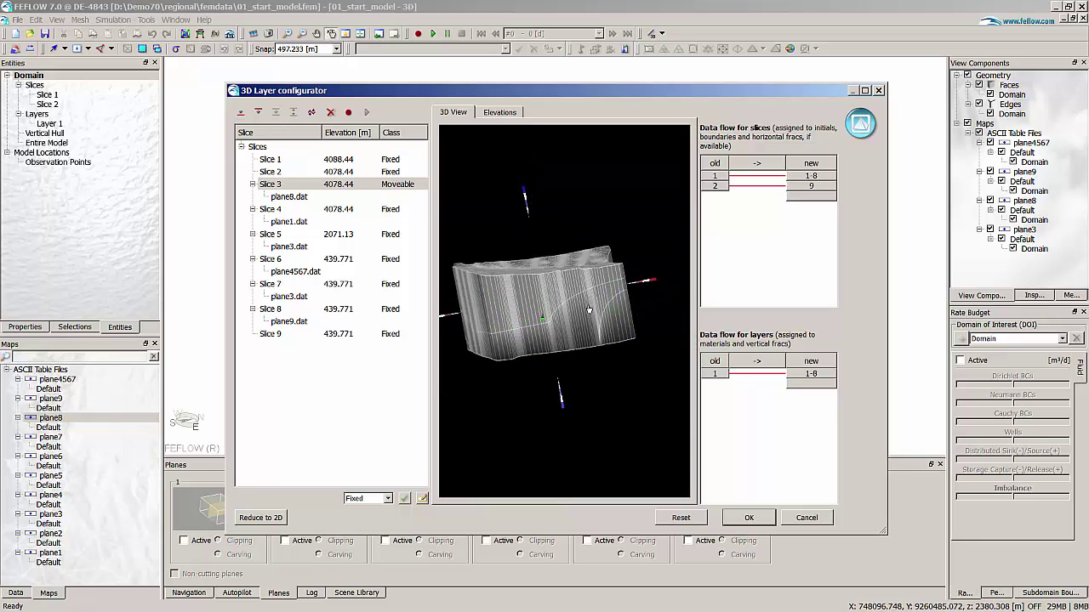
scroll(589, 310, up, 3)
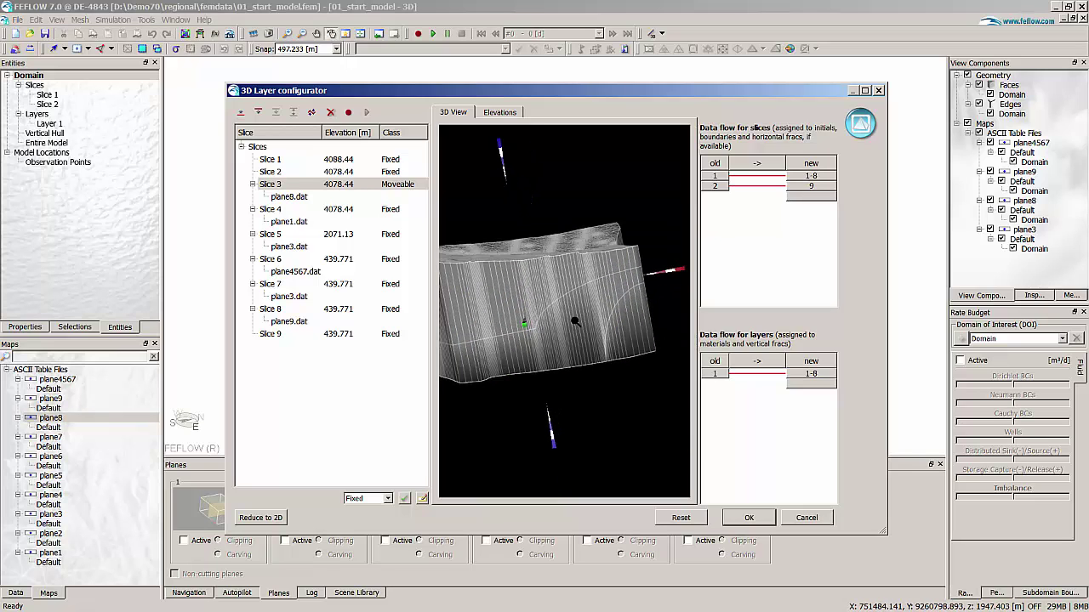
click(404, 499)
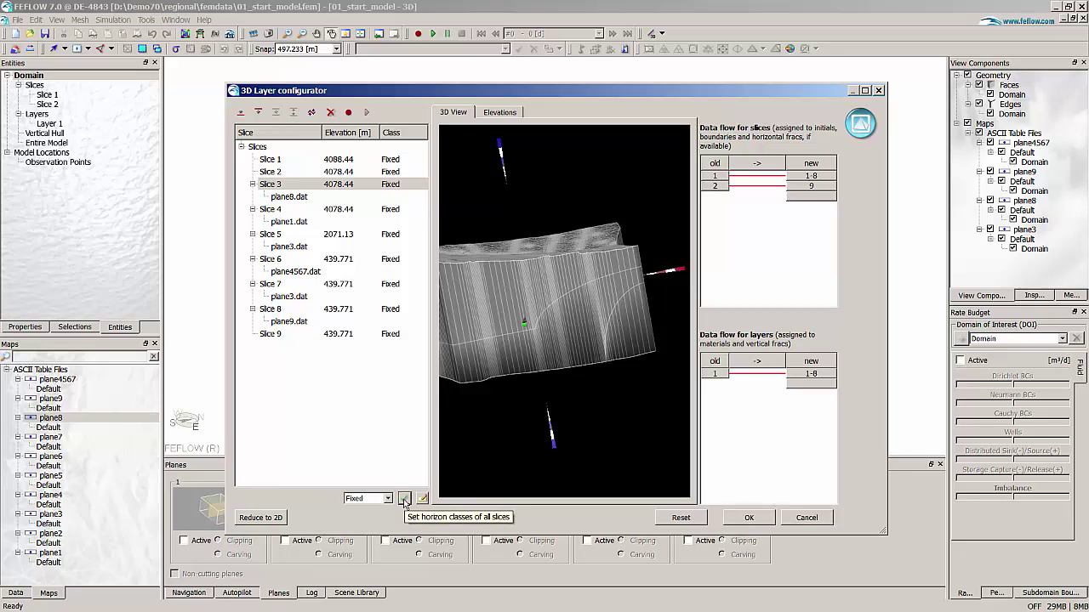
- Insert three slices between Slices 2 and 3
click(271, 172)
shift+click(277, 184)
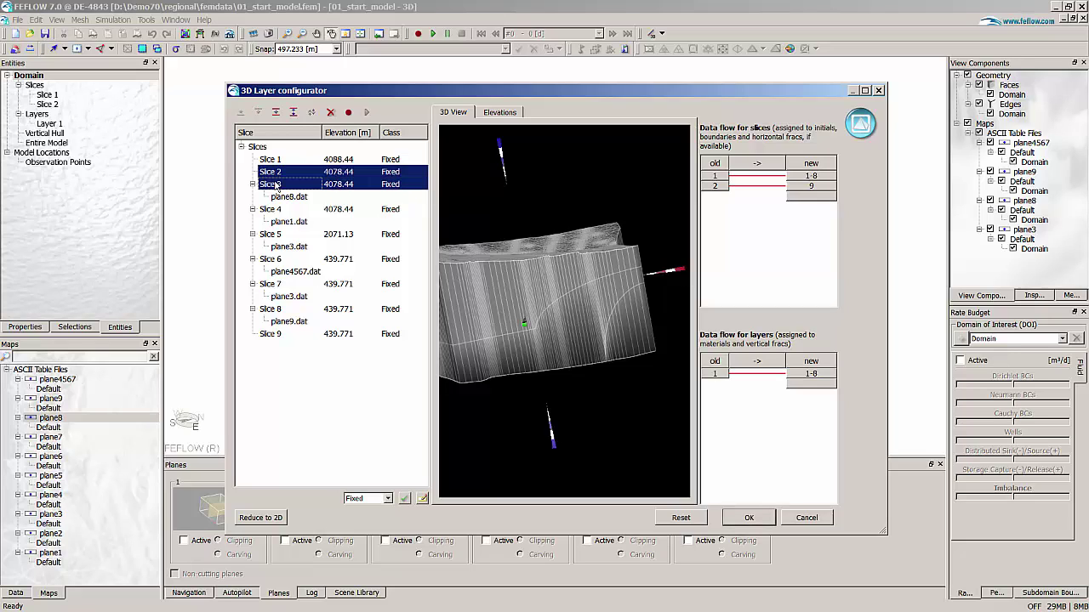
click(276, 112)
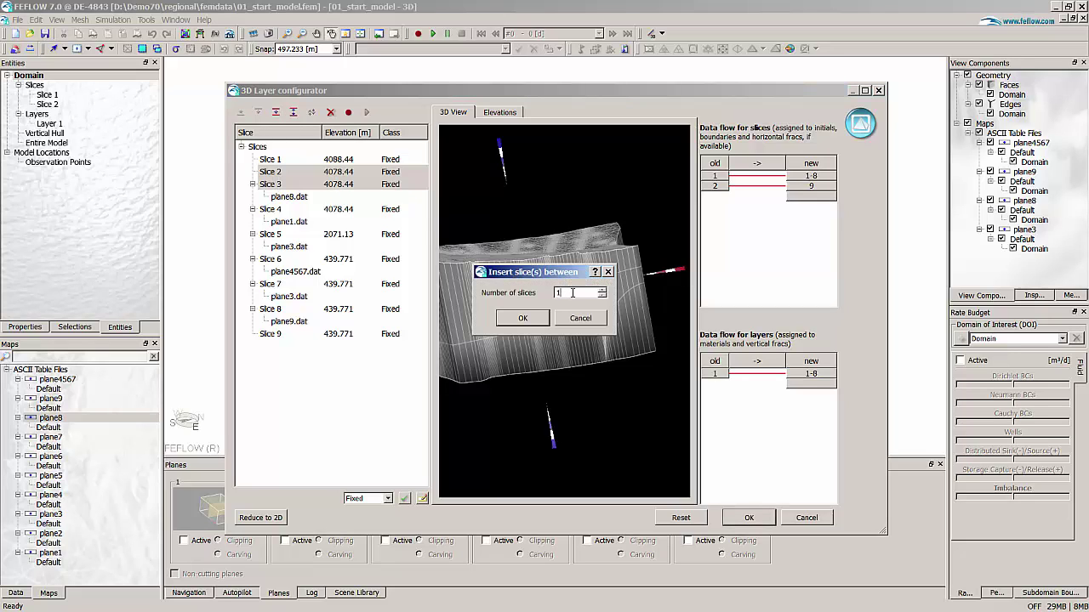
text(3)
click(518, 318)
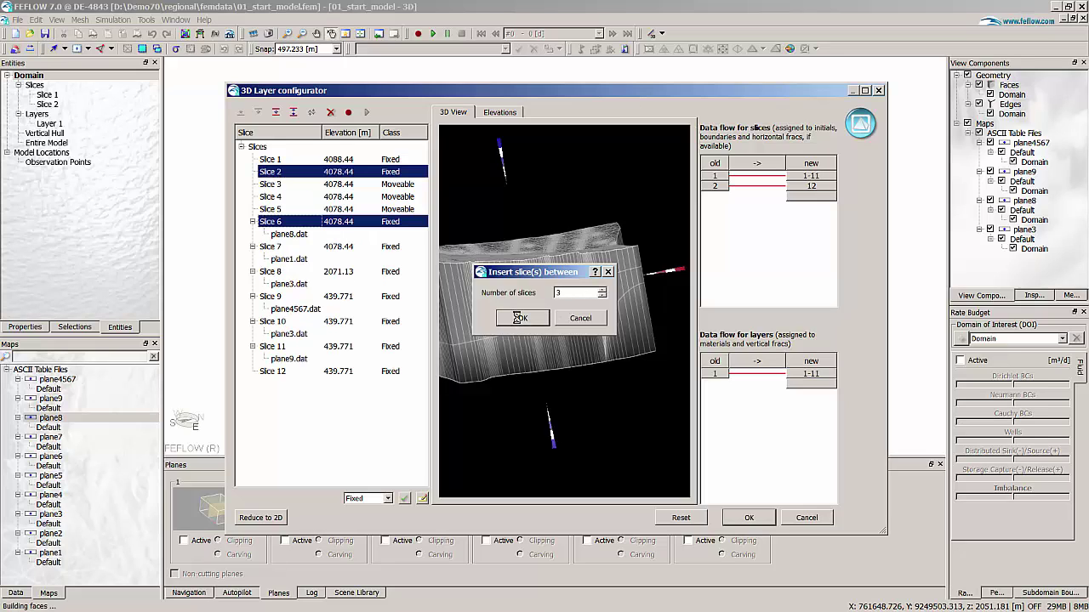
- Insert three slices between Slices 7 and 8
click(270, 260)
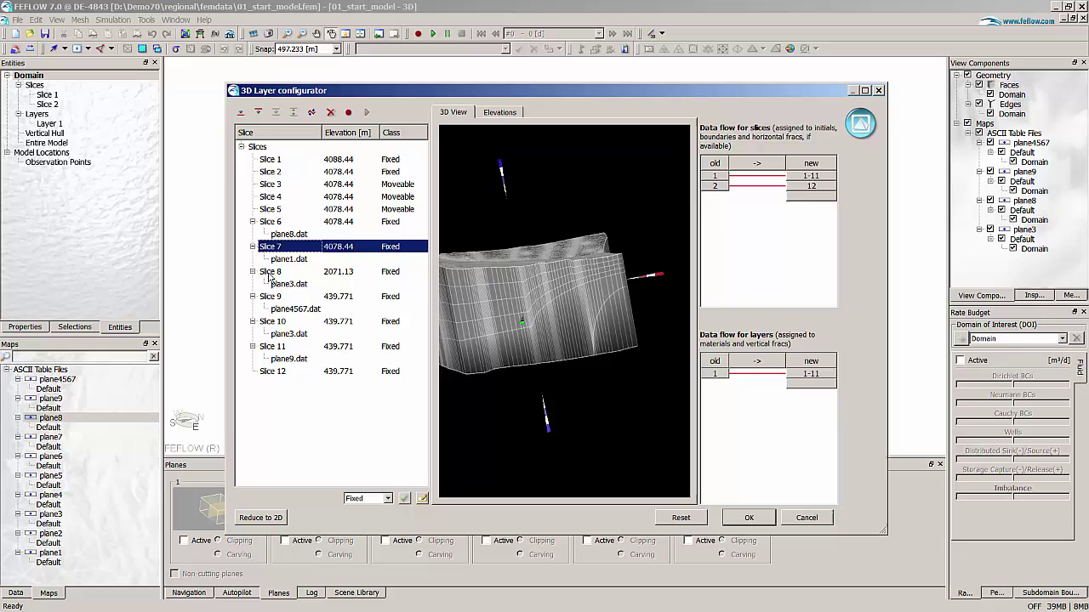
shift+click(269, 273)
click(276, 111)
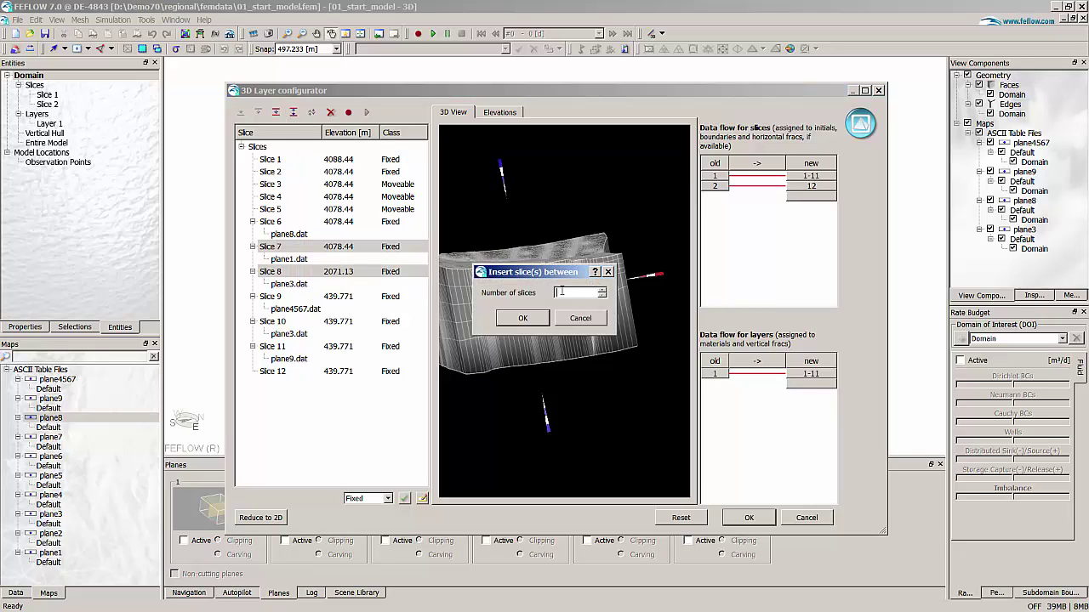
text(3)
click(523, 320)
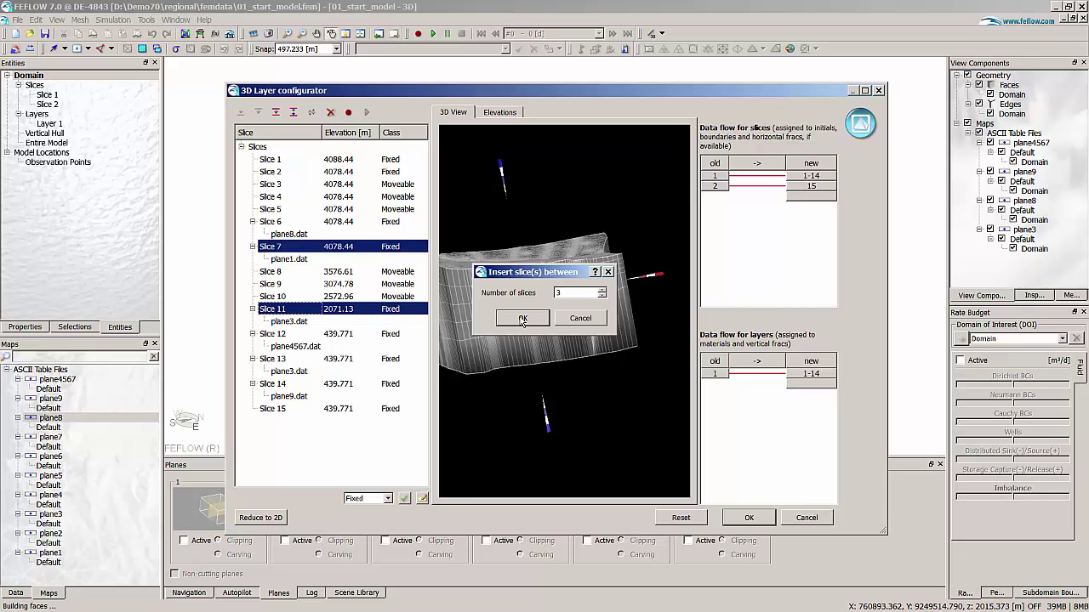
- Set Slice 8's elevation to 4000 m
click(337, 273)
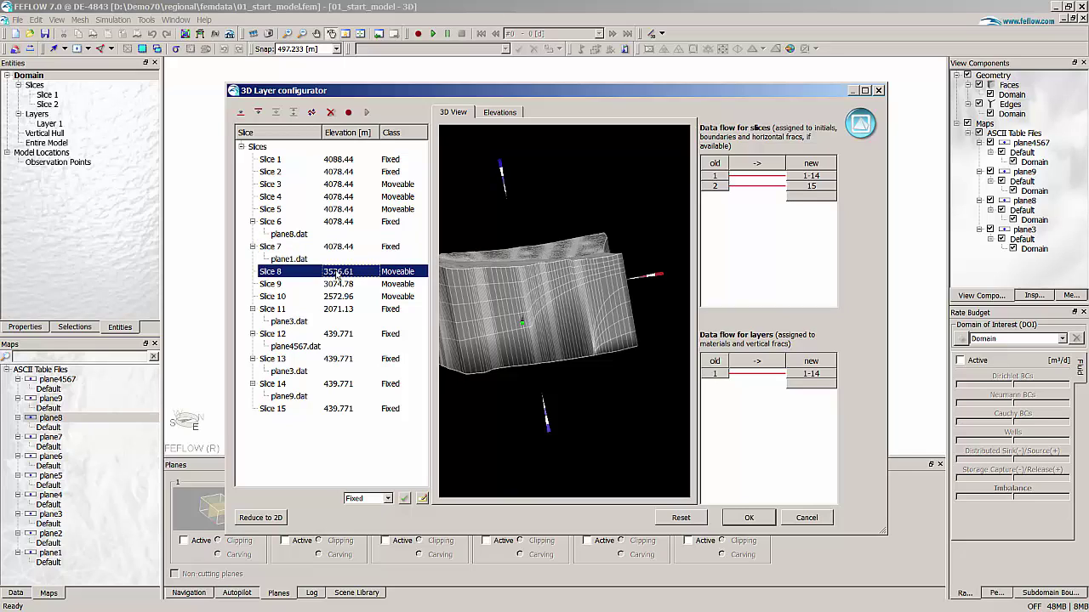
click(337, 273)
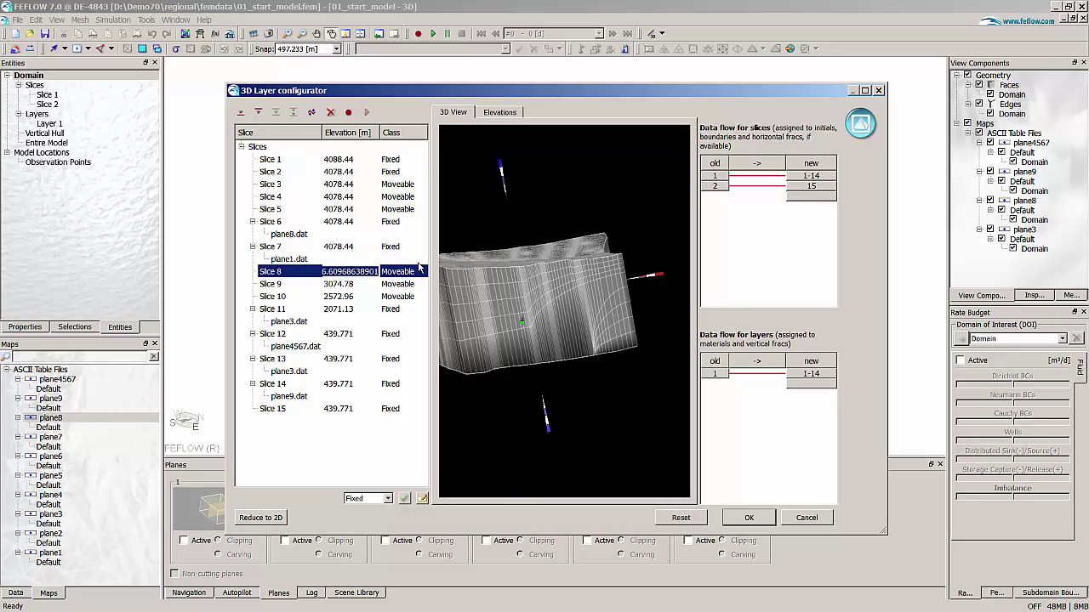
text(4000 [m)
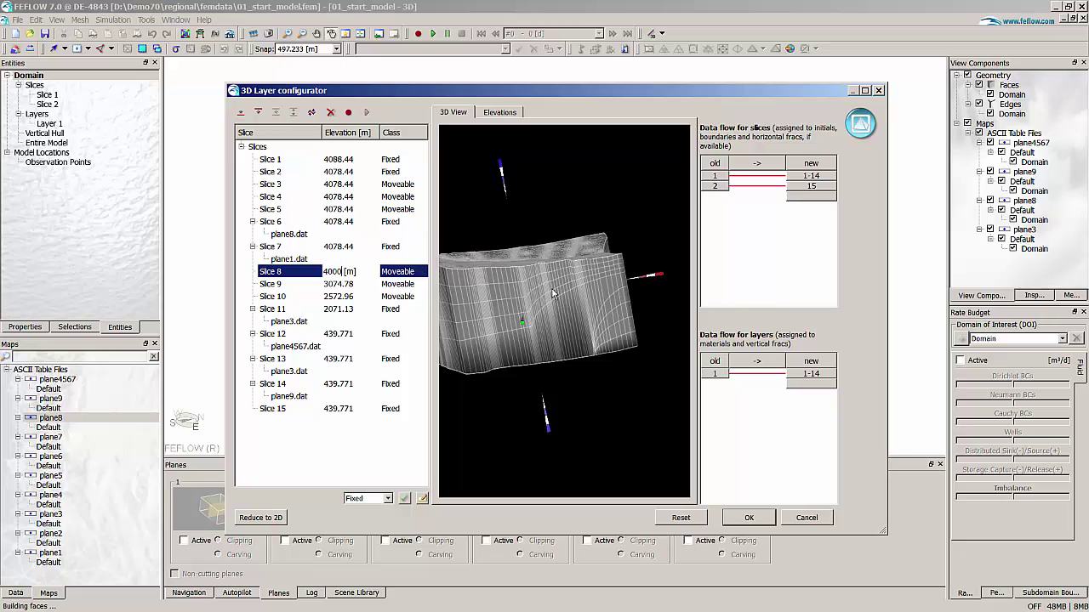
key(Return)
drag(612, 311, 499, 293)
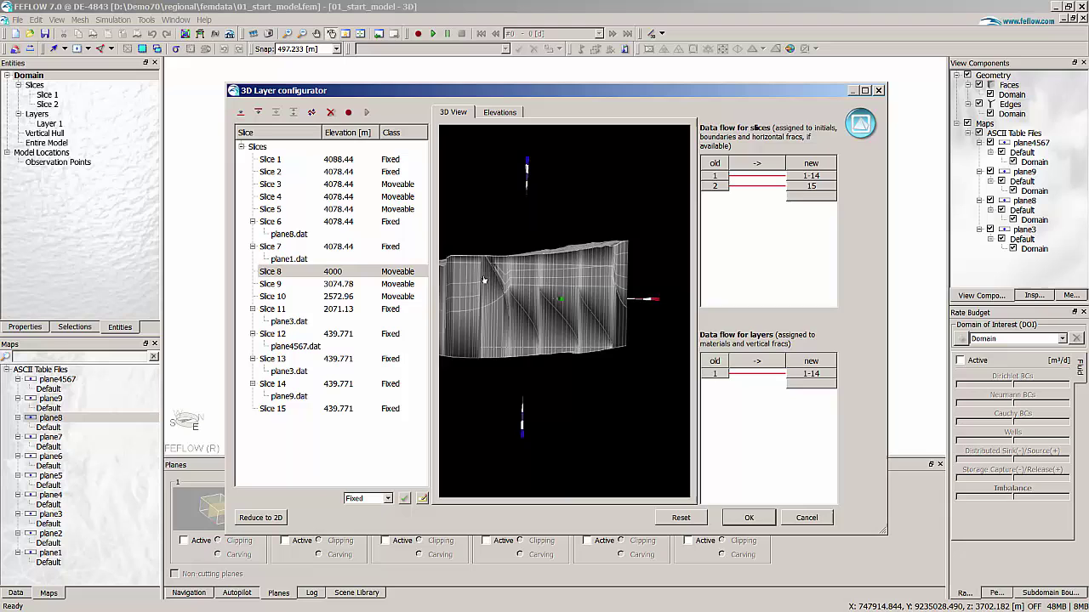
scroll(499, 292, up, 3)
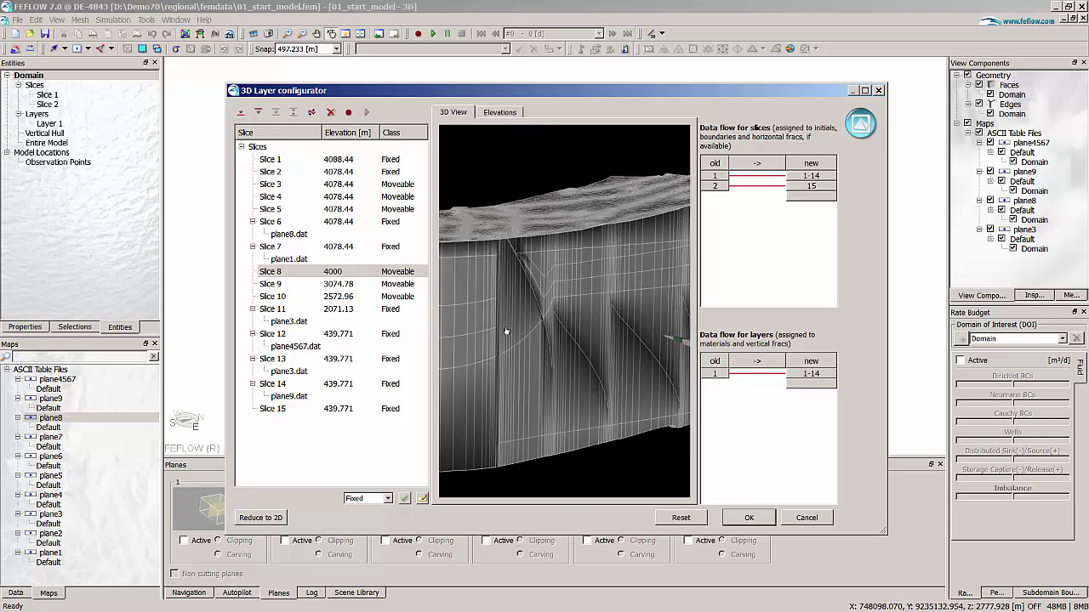
- Set Slice 9's elevation to 3800 m and Slice 10's to 3600 m
click(338, 288)
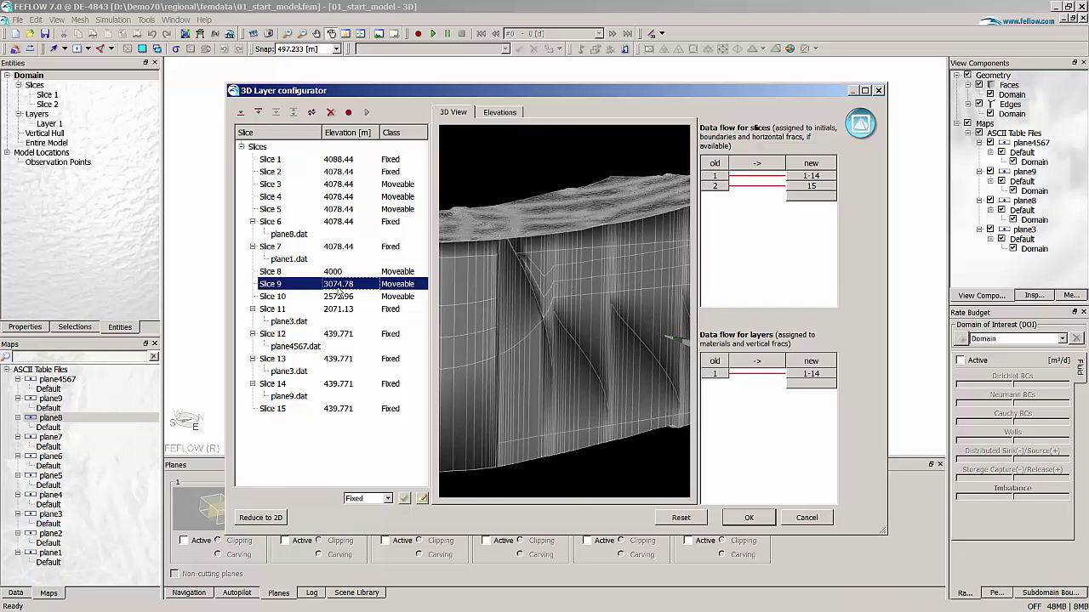
click(338, 286)
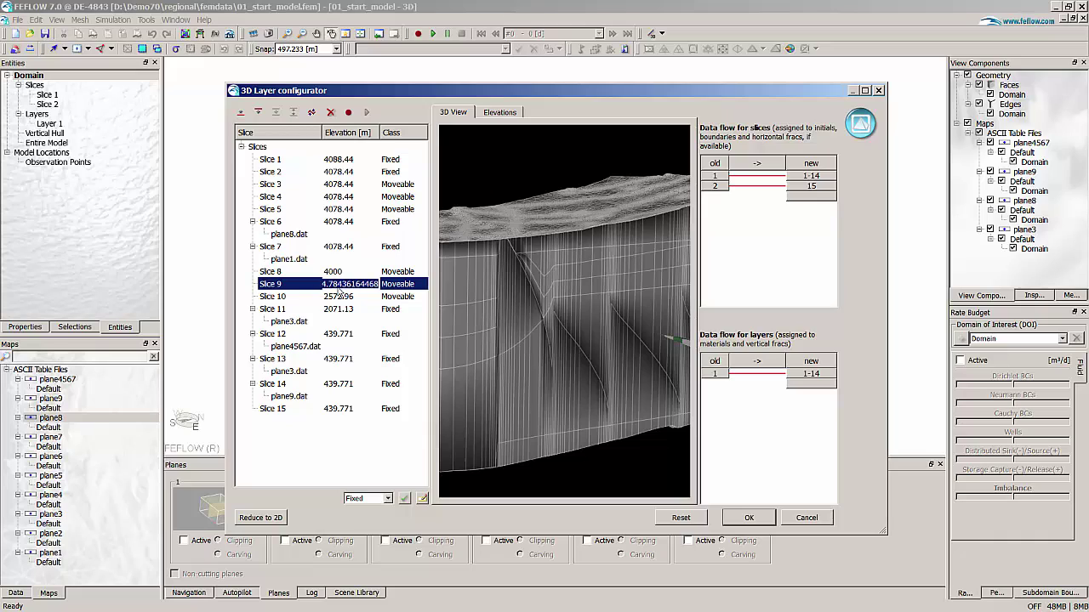
text(3800)
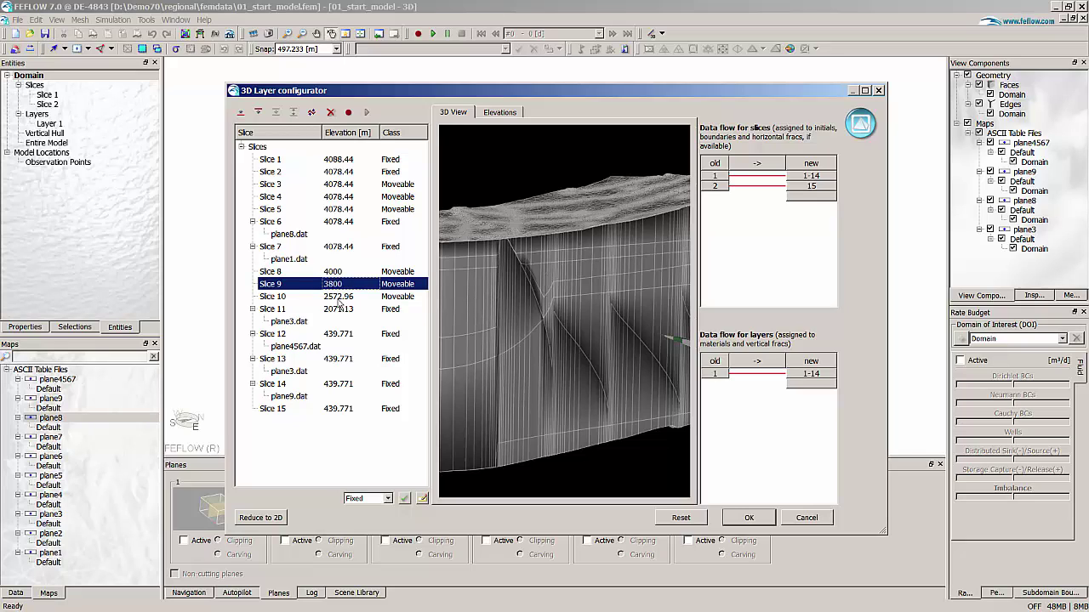
double_click(339, 297)
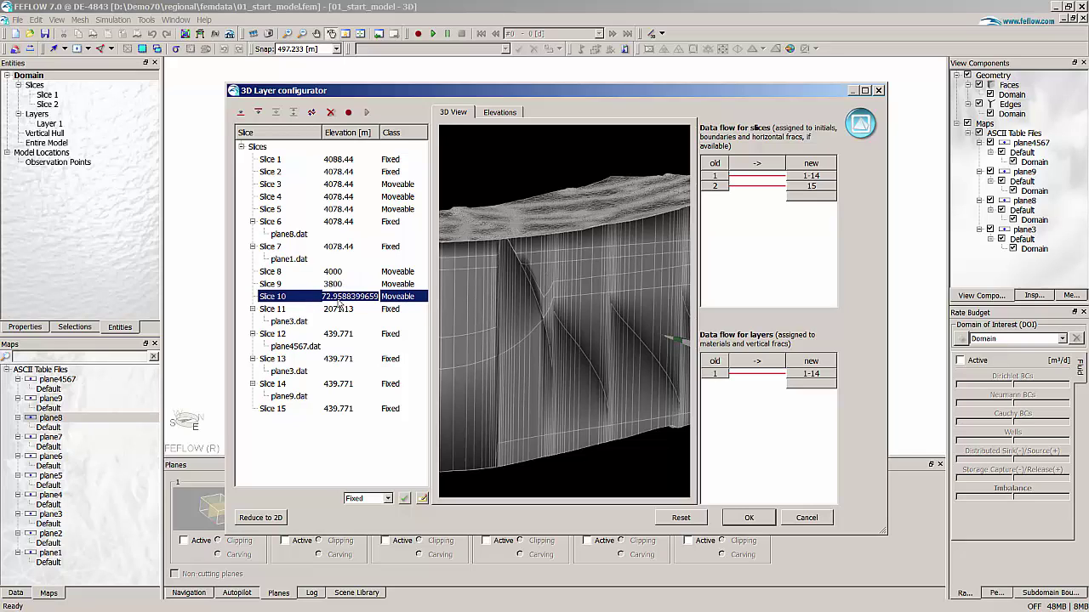
text(3600)
key(Return)
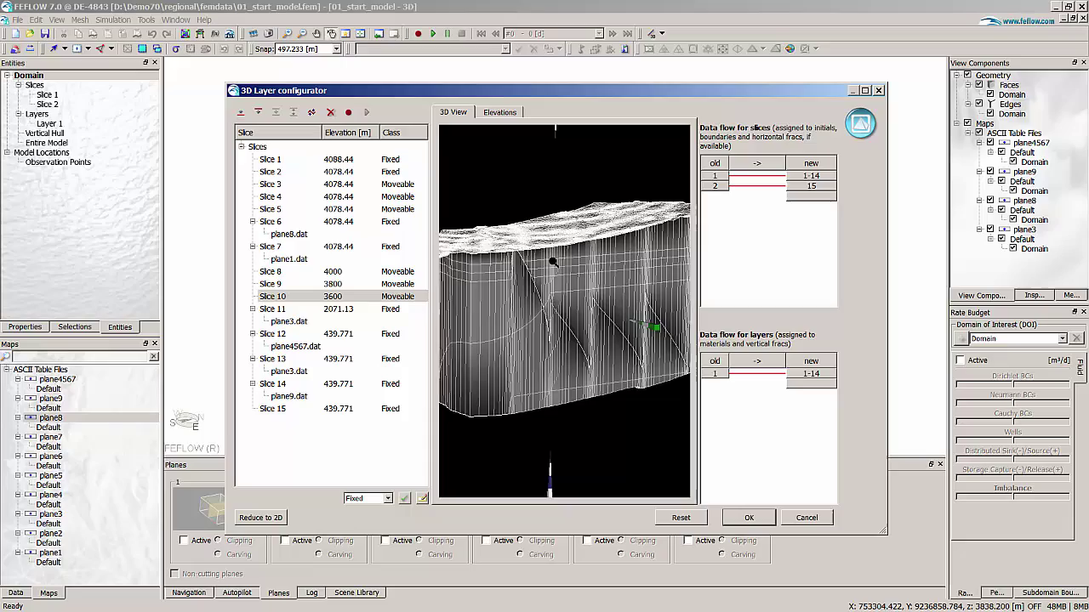
- Rotate and zoom the preview to inspect the sloping slices and top surface
drag(519, 279, 493, 259)
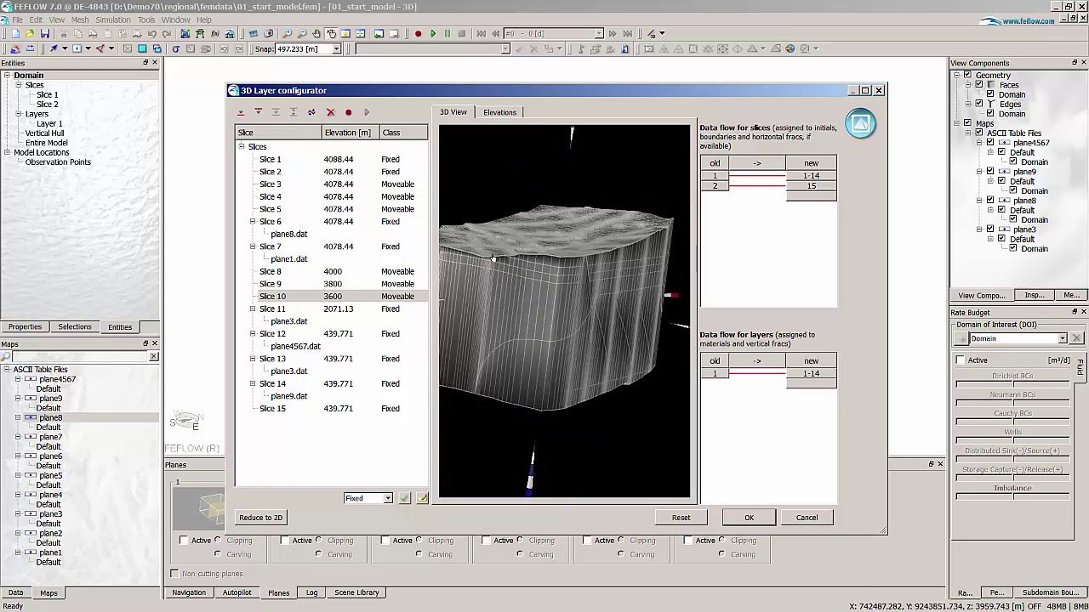
right_drag(492, 259, 560, 307)
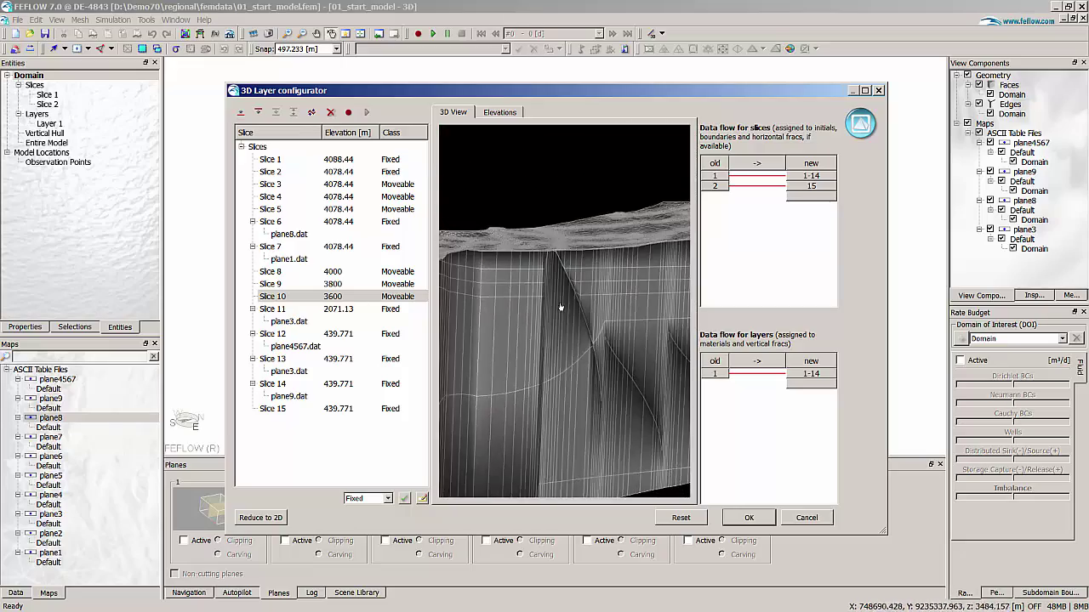
drag(560, 307, 483, 330)
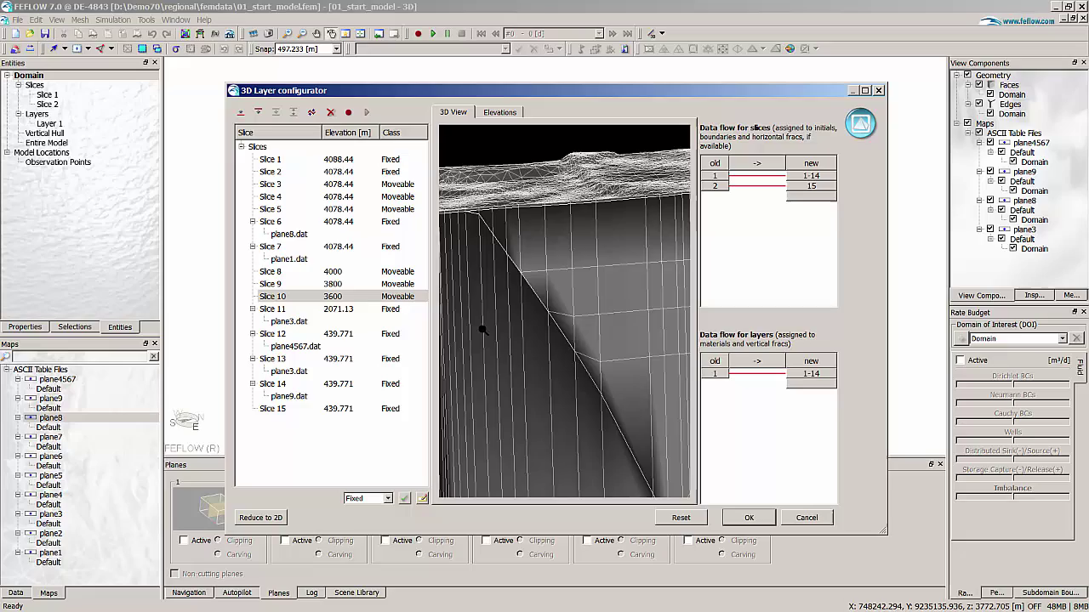
right_drag(483, 330, 511, 310)
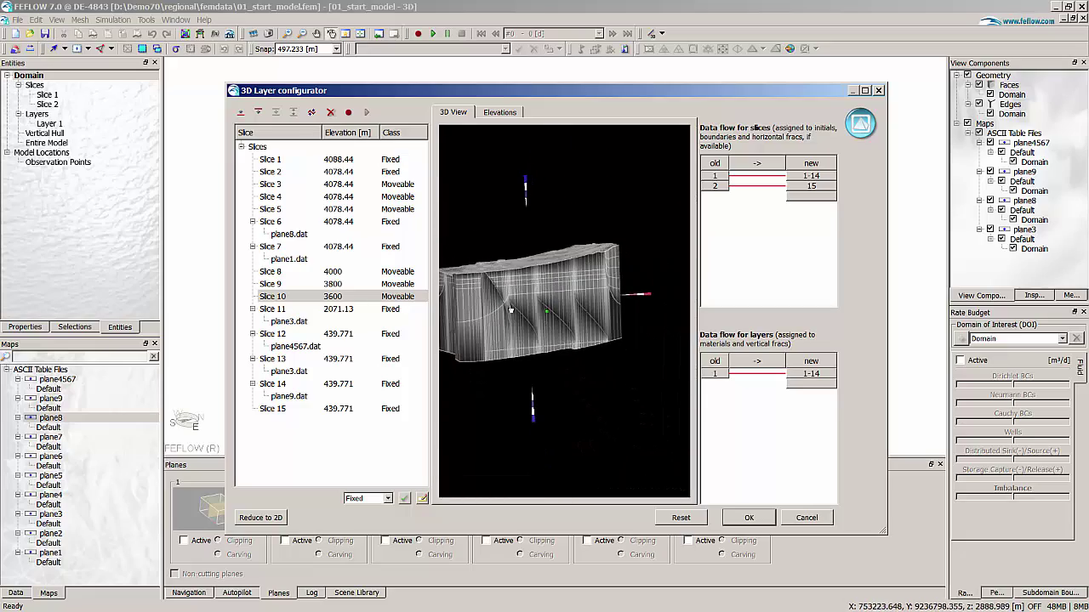
drag(510, 311, 478, 333)
right_drag(478, 333, 508, 301)
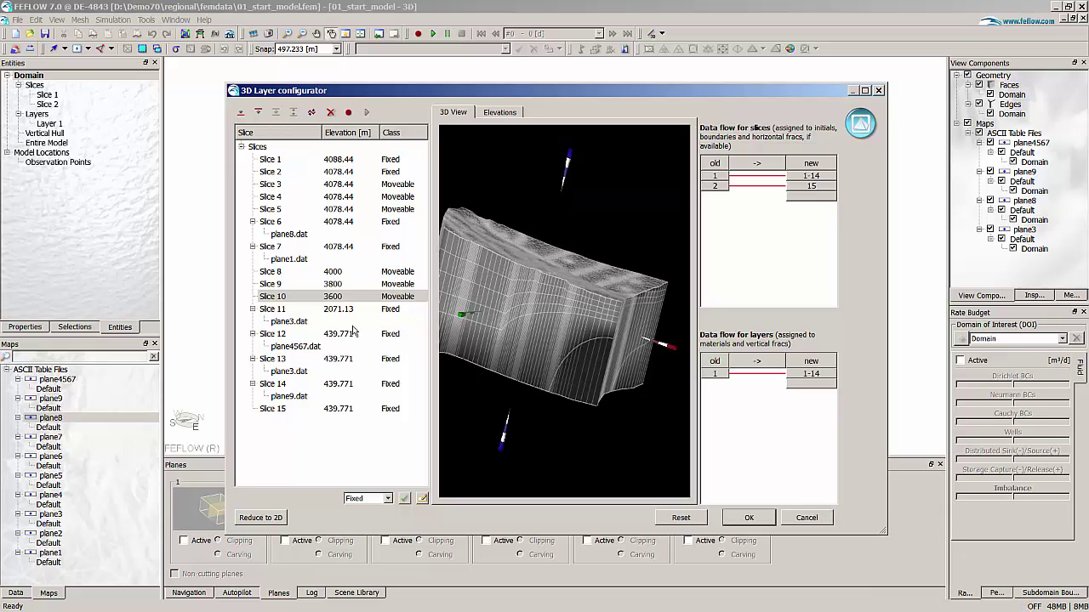
- Fix all slices and insert three slices between Slices 10 and 11
click(405, 499)
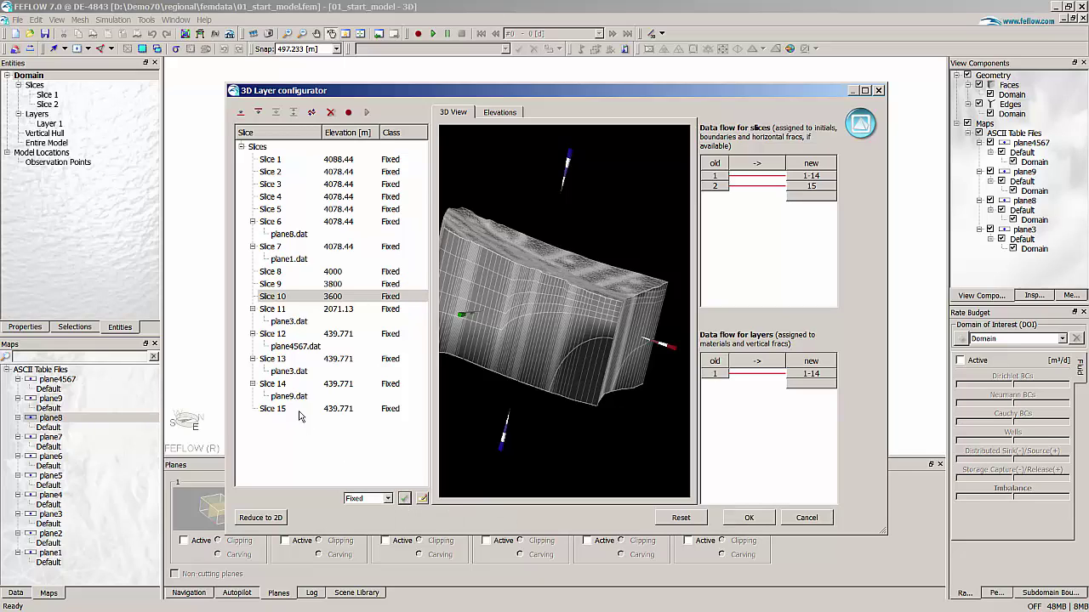
click(281, 297)
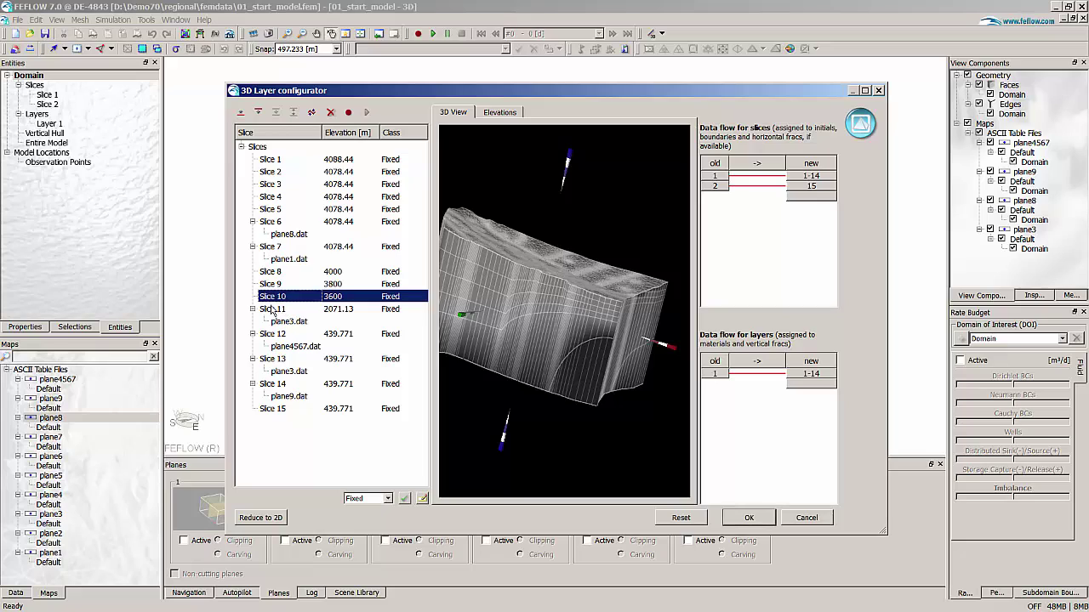
shift+click(272, 309)
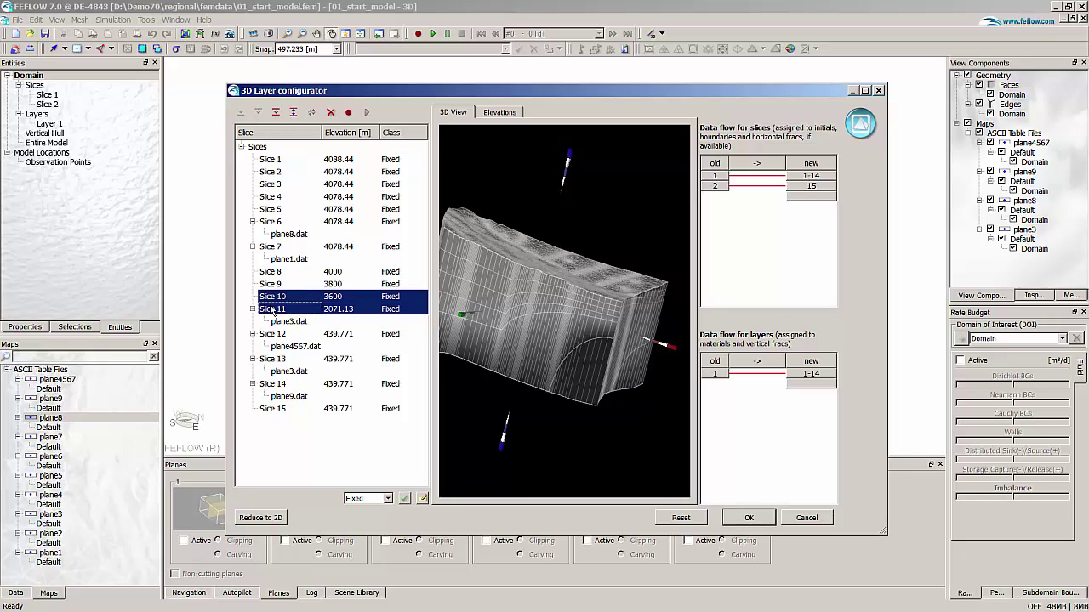
click(276, 112)
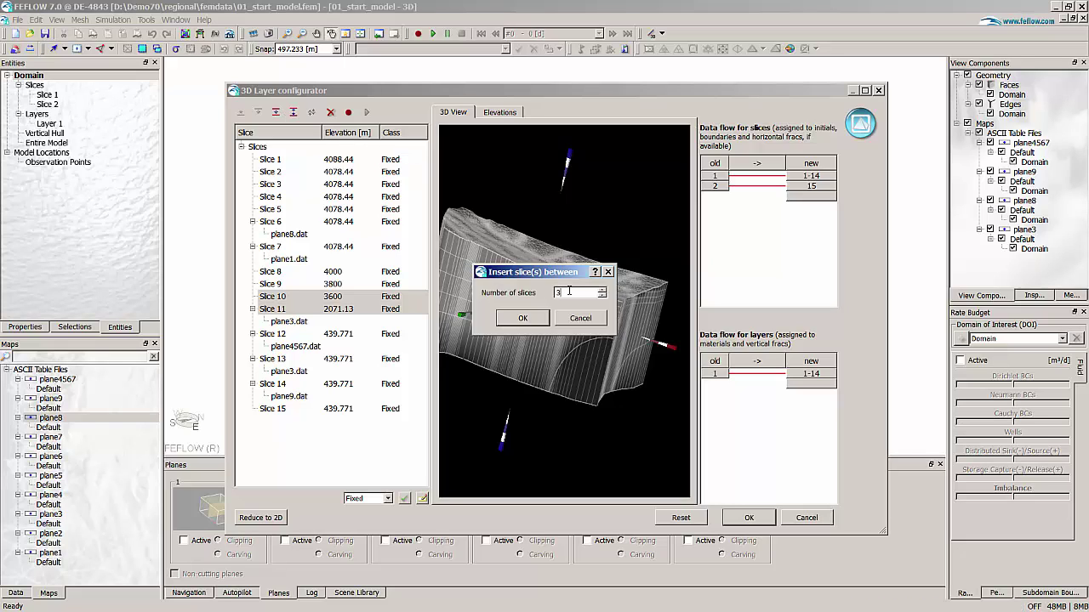
click(521, 320)
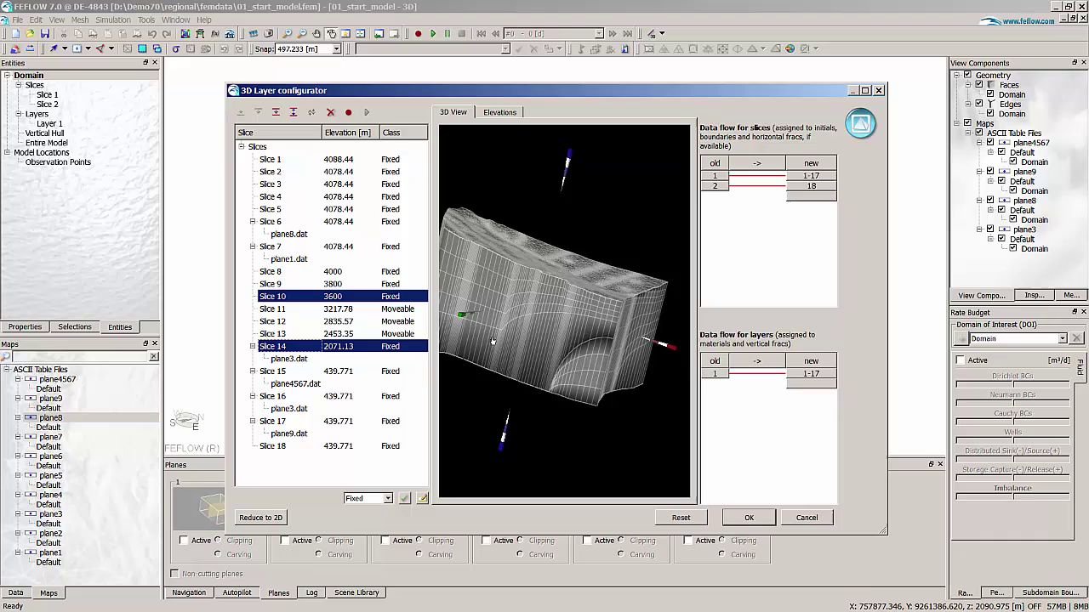
click(564, 356)
drag(565, 356, 407, 392)
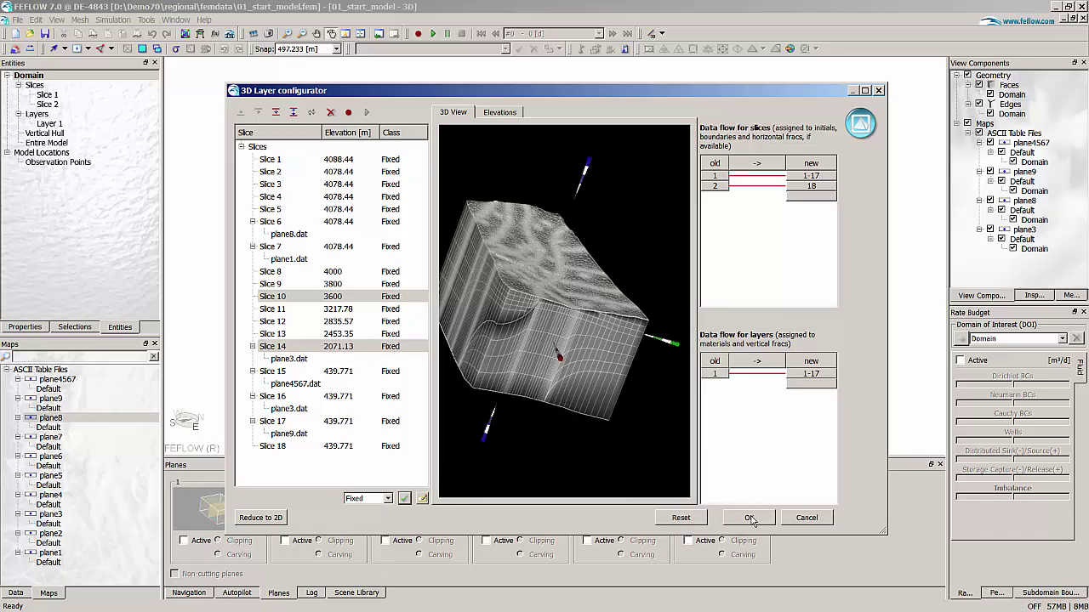
- Apply the 18-slice configuration and rotate the meshed 3D model
click(751, 519)
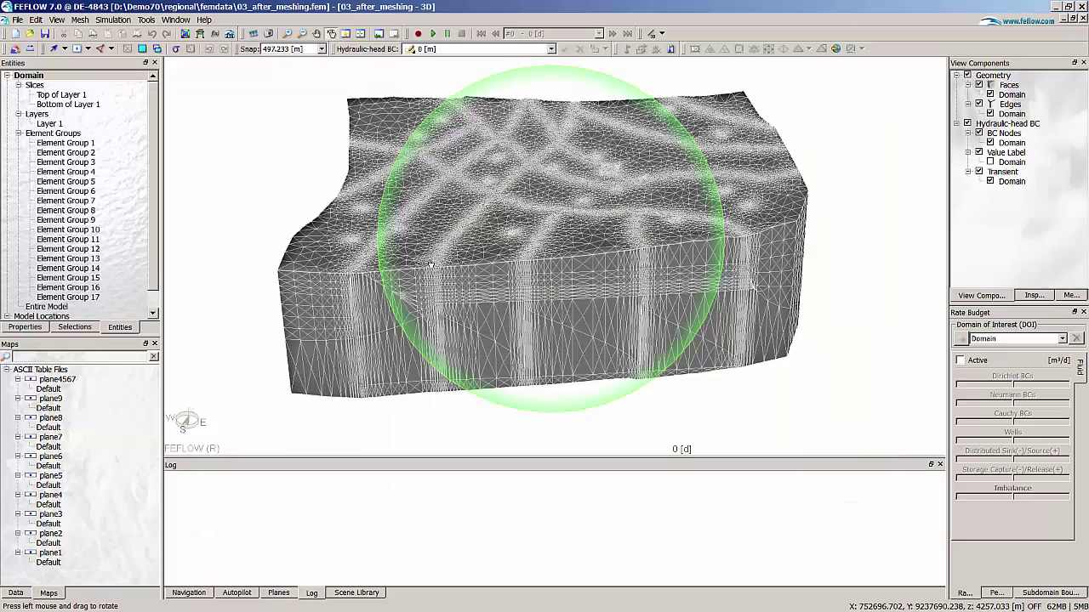
drag(434, 264, 604, 354)
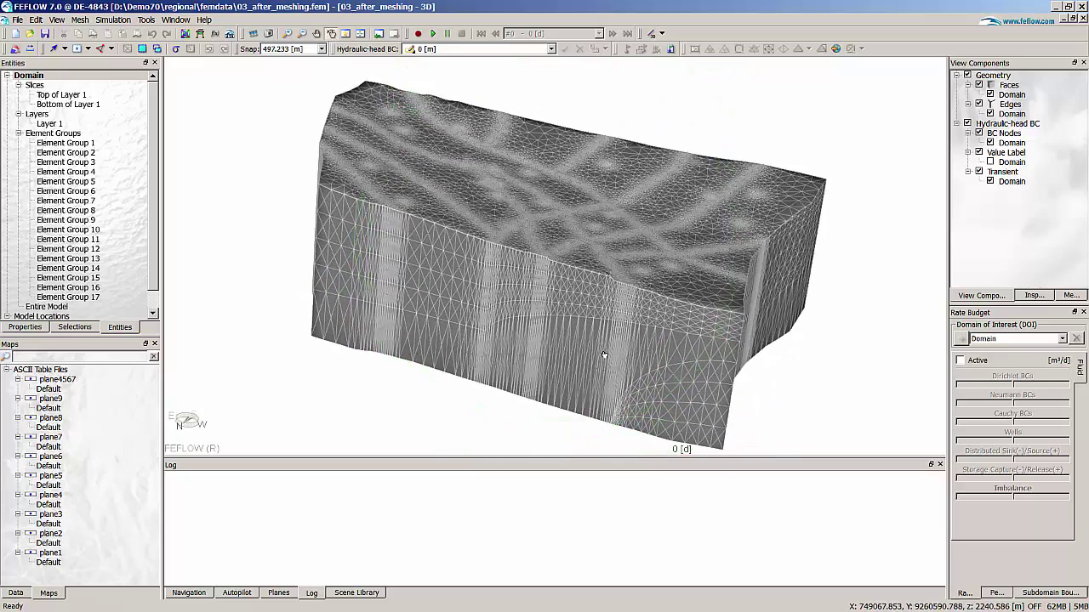
- Carve a corner from the block with clipping planes 1 and 2, then add plane4567's Default map to the 3D view
click(278, 593)
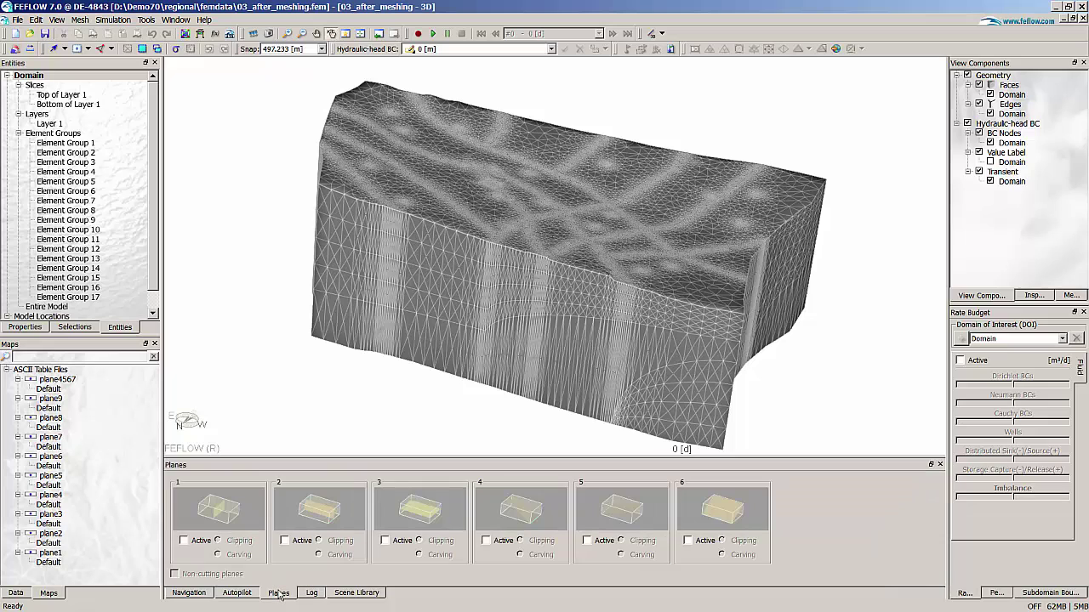
click(184, 541)
click(284, 541)
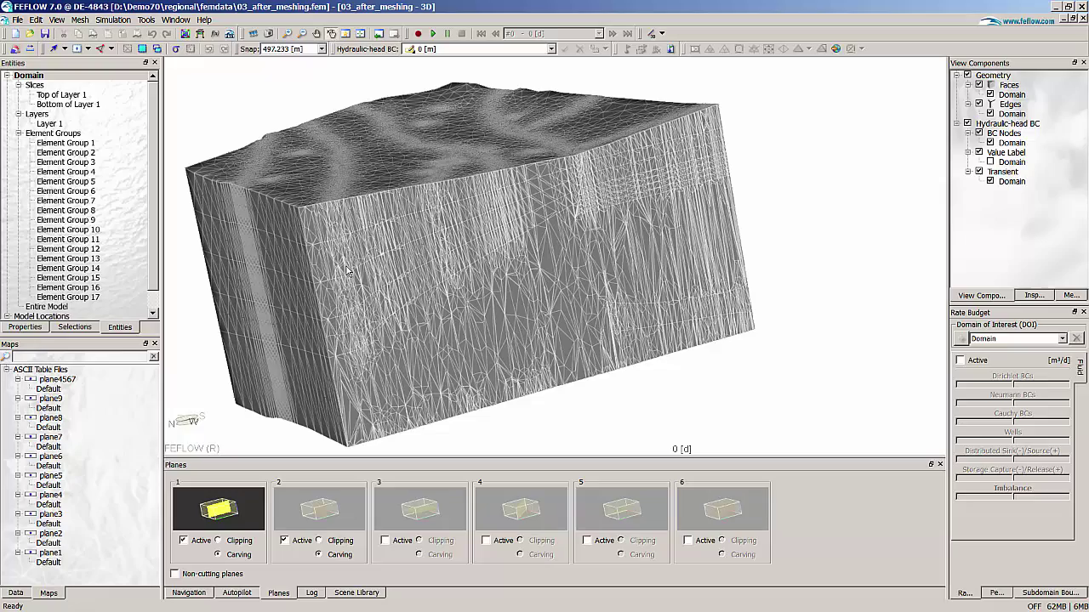
drag(520, 314, 618, 333)
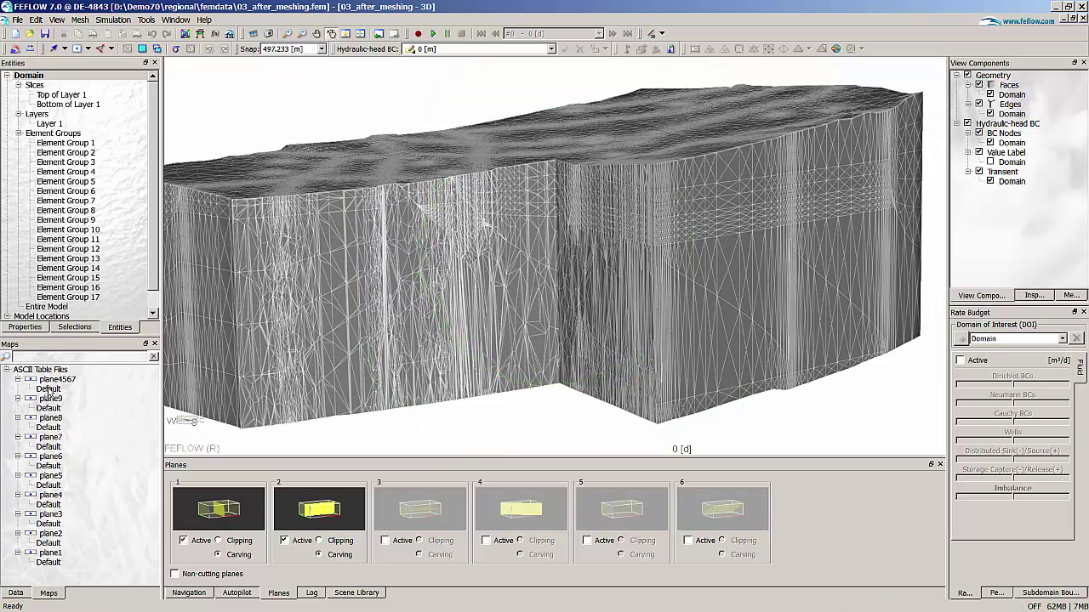
drag(51, 390, 401, 310)
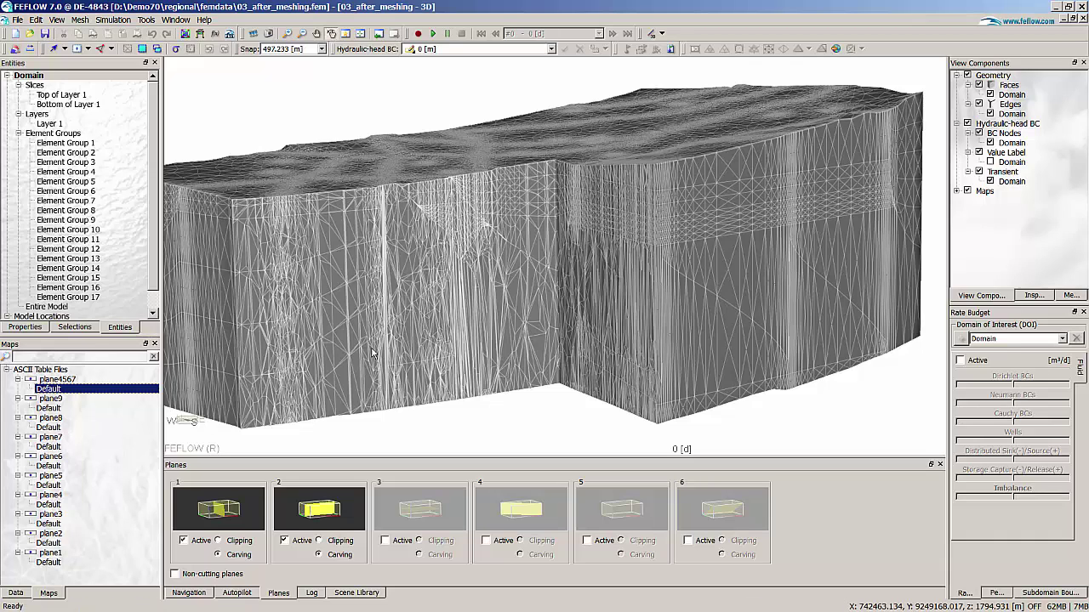
- Inspect the magenta plane4567 map points closely, then deactivate clipping planes 2 and 1
scroll(428, 186, up, 5)
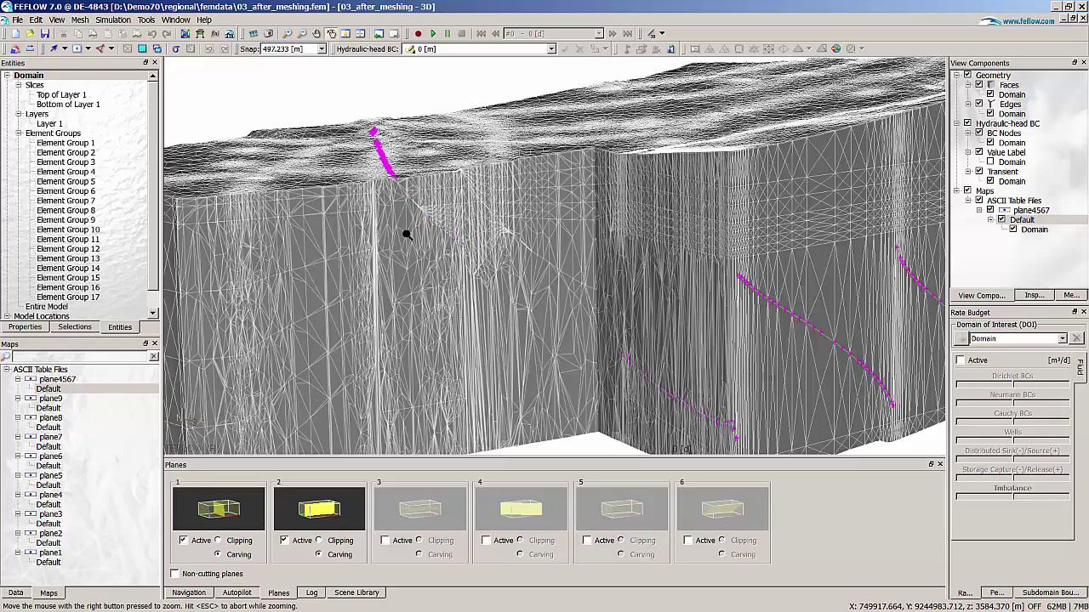
right_drag(423, 217, 406, 168)
drag(657, 305, 617, 317)
right_drag(617, 316, 642, 299)
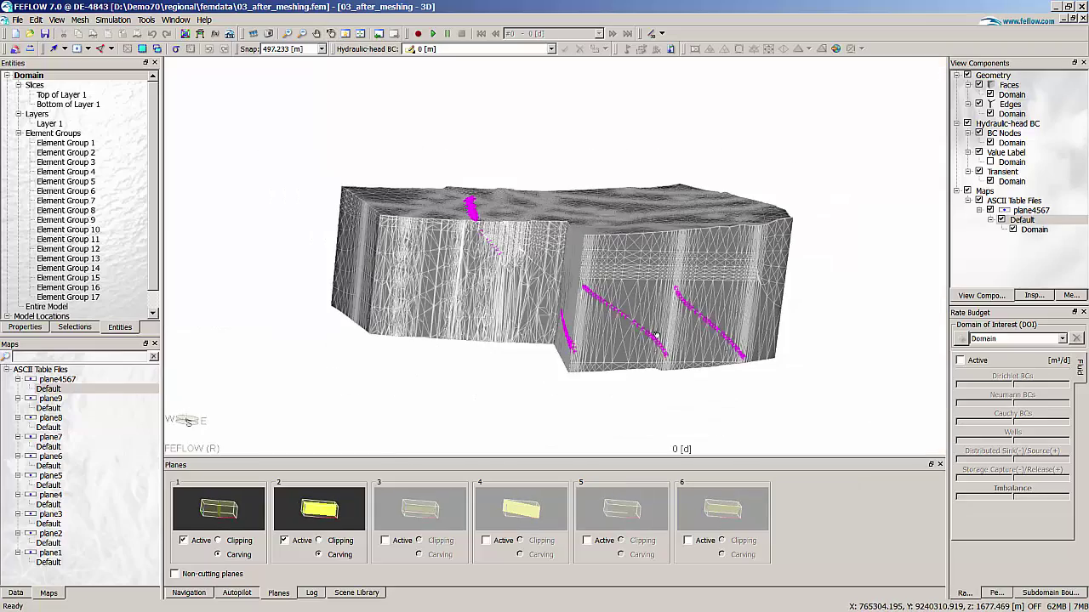
drag(626, 351, 620, 356)
right_drag(619, 356, 609, 364)
click(284, 541)
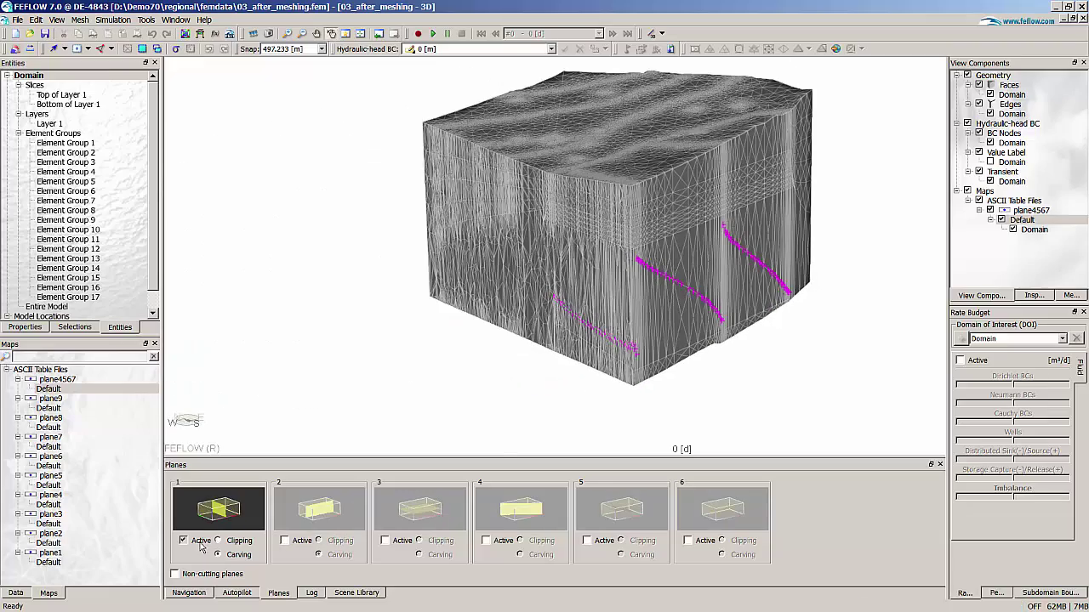
click(183, 541)
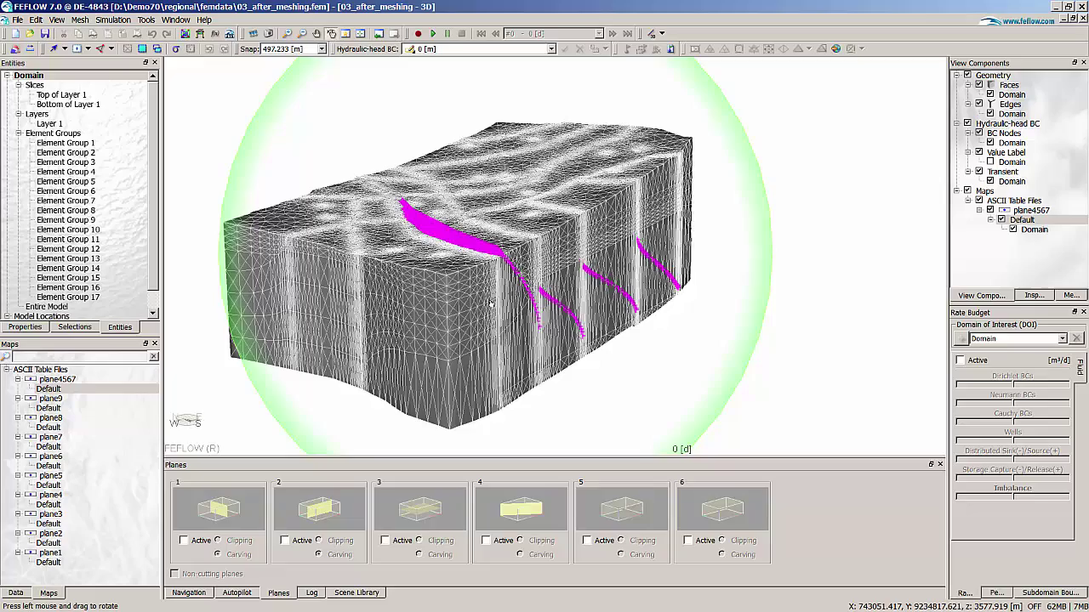